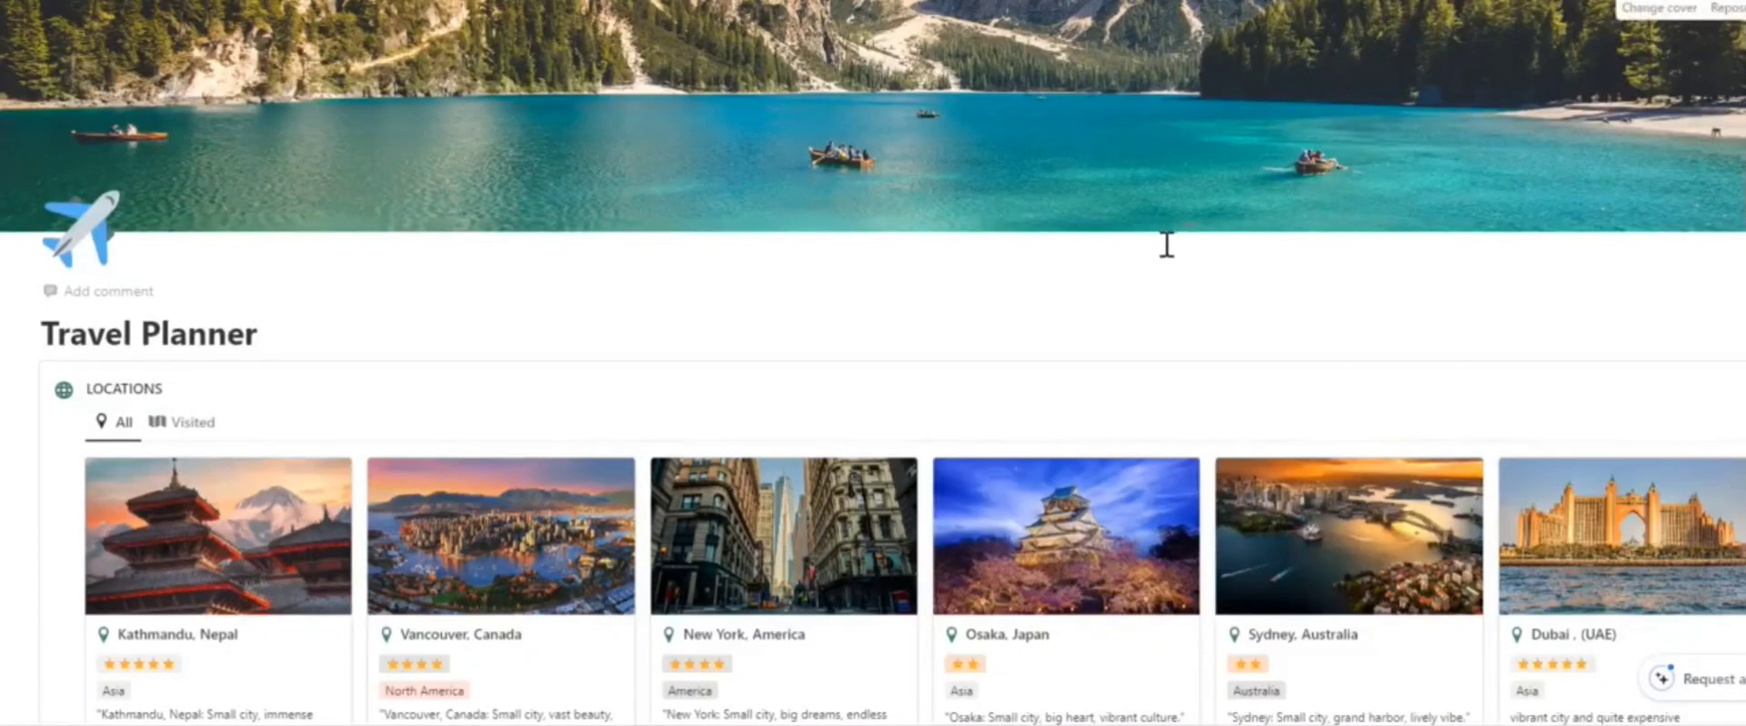
# Step: Scroll through the Kathmandu location page, then close it to return to the gallery
pyautogui.scroll(-2, 857, 245)
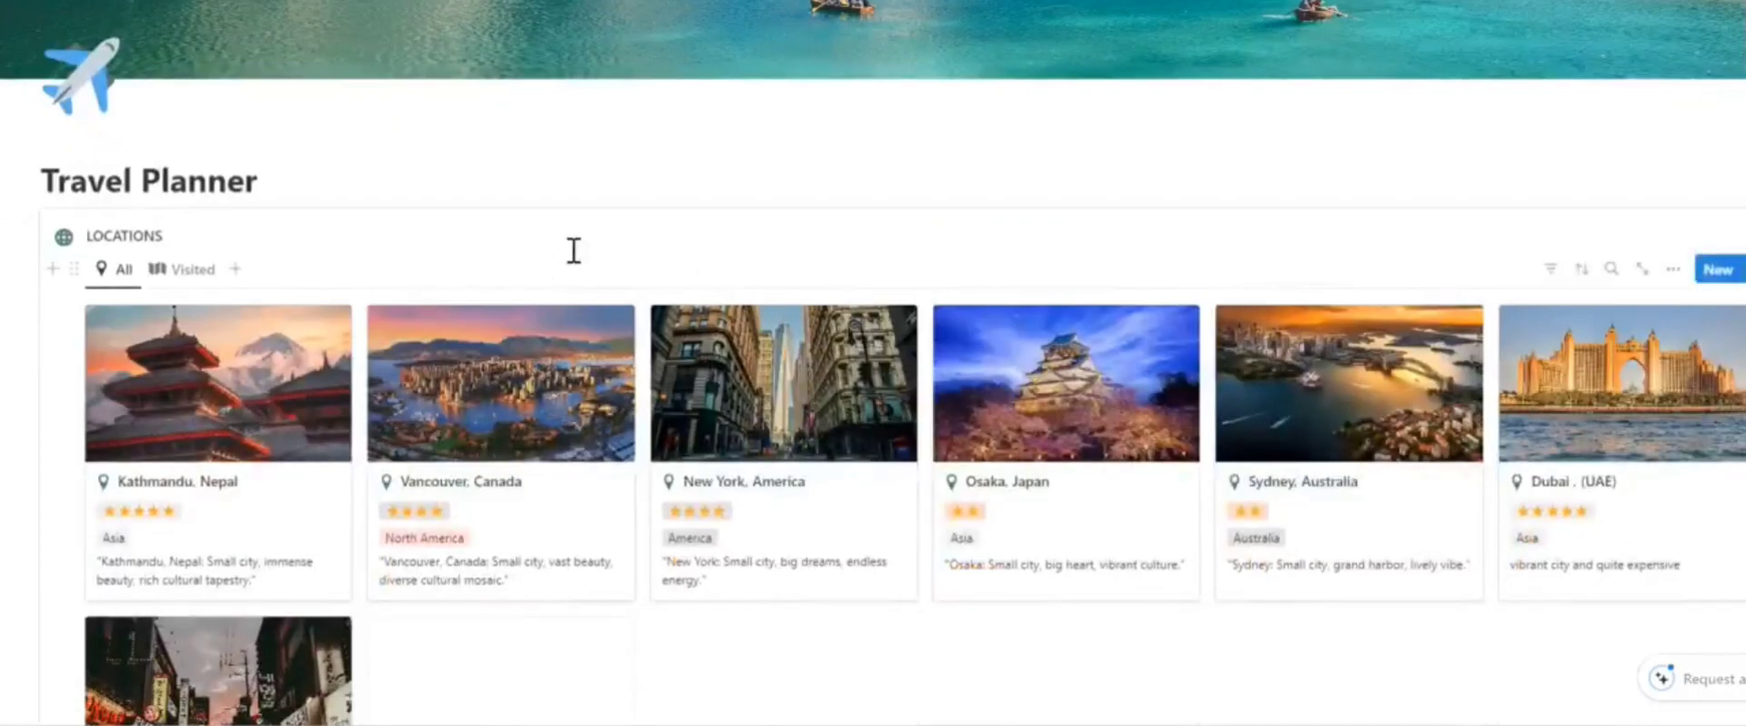
pyautogui.scroll(2, 467, 212)
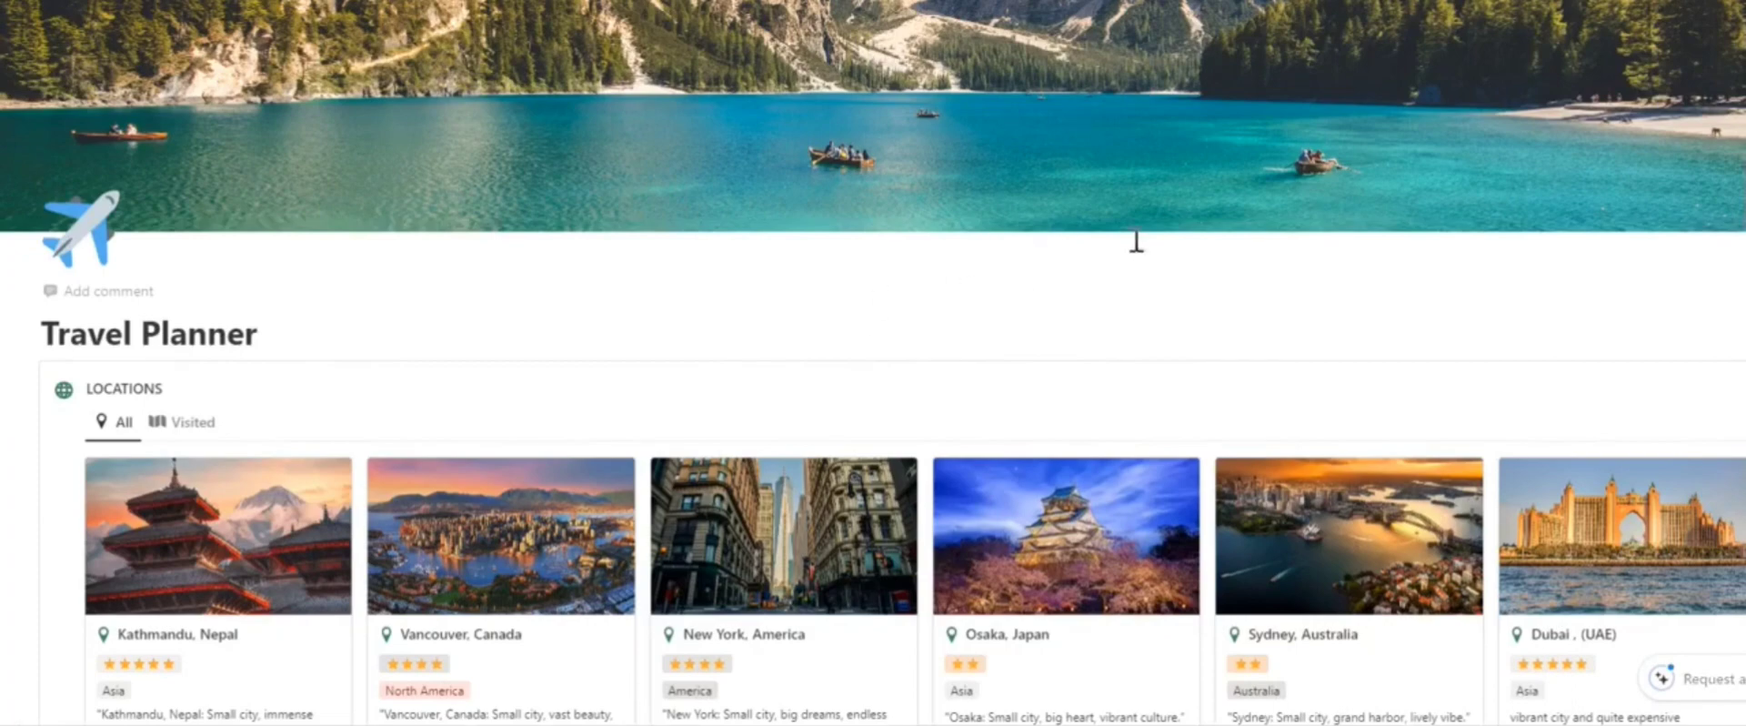
pyautogui.scroll(-4, 964, 244)
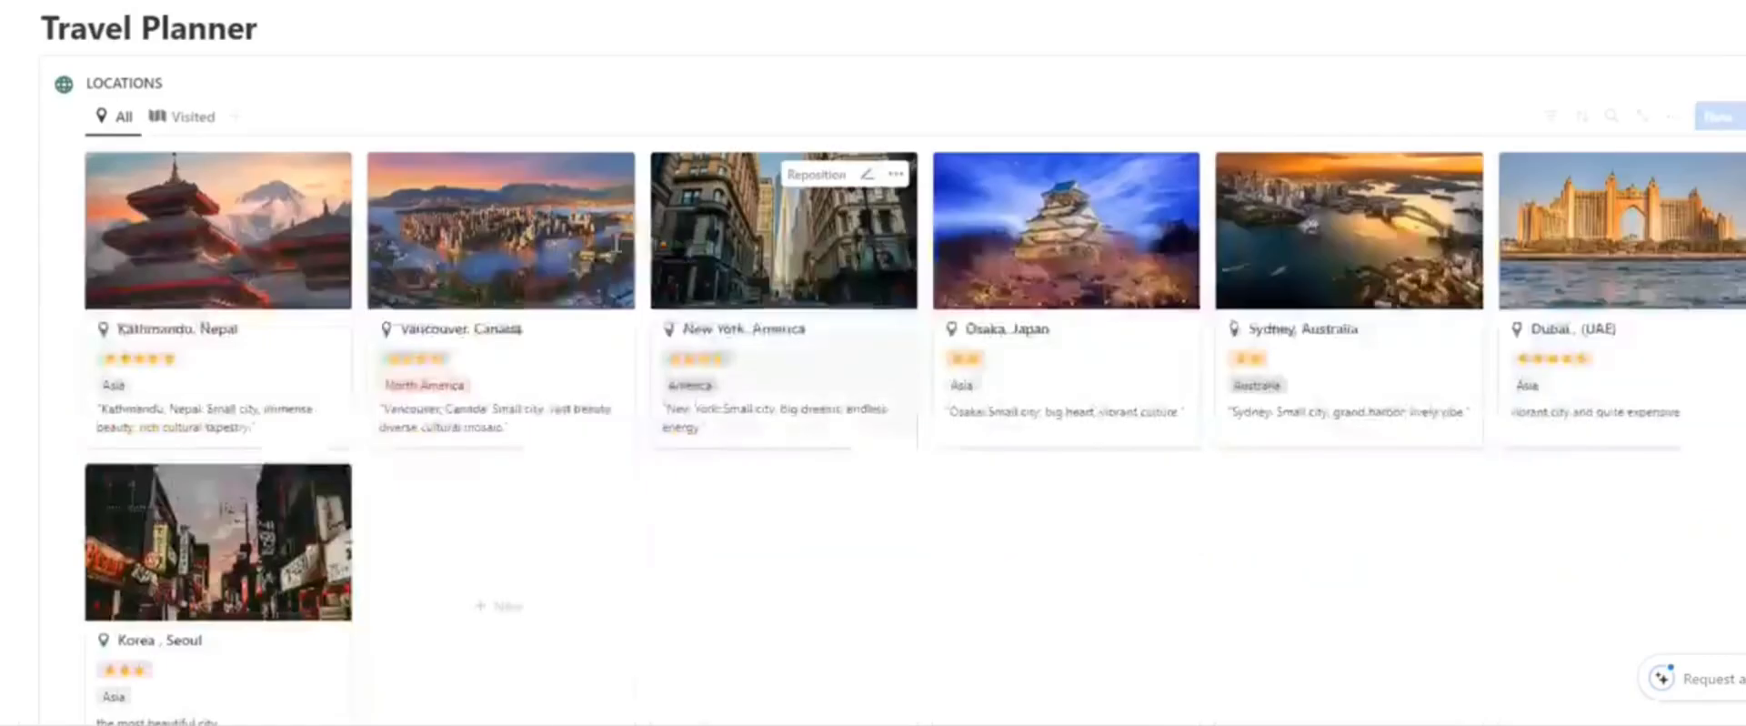
pyautogui.moveTo(120, 116)
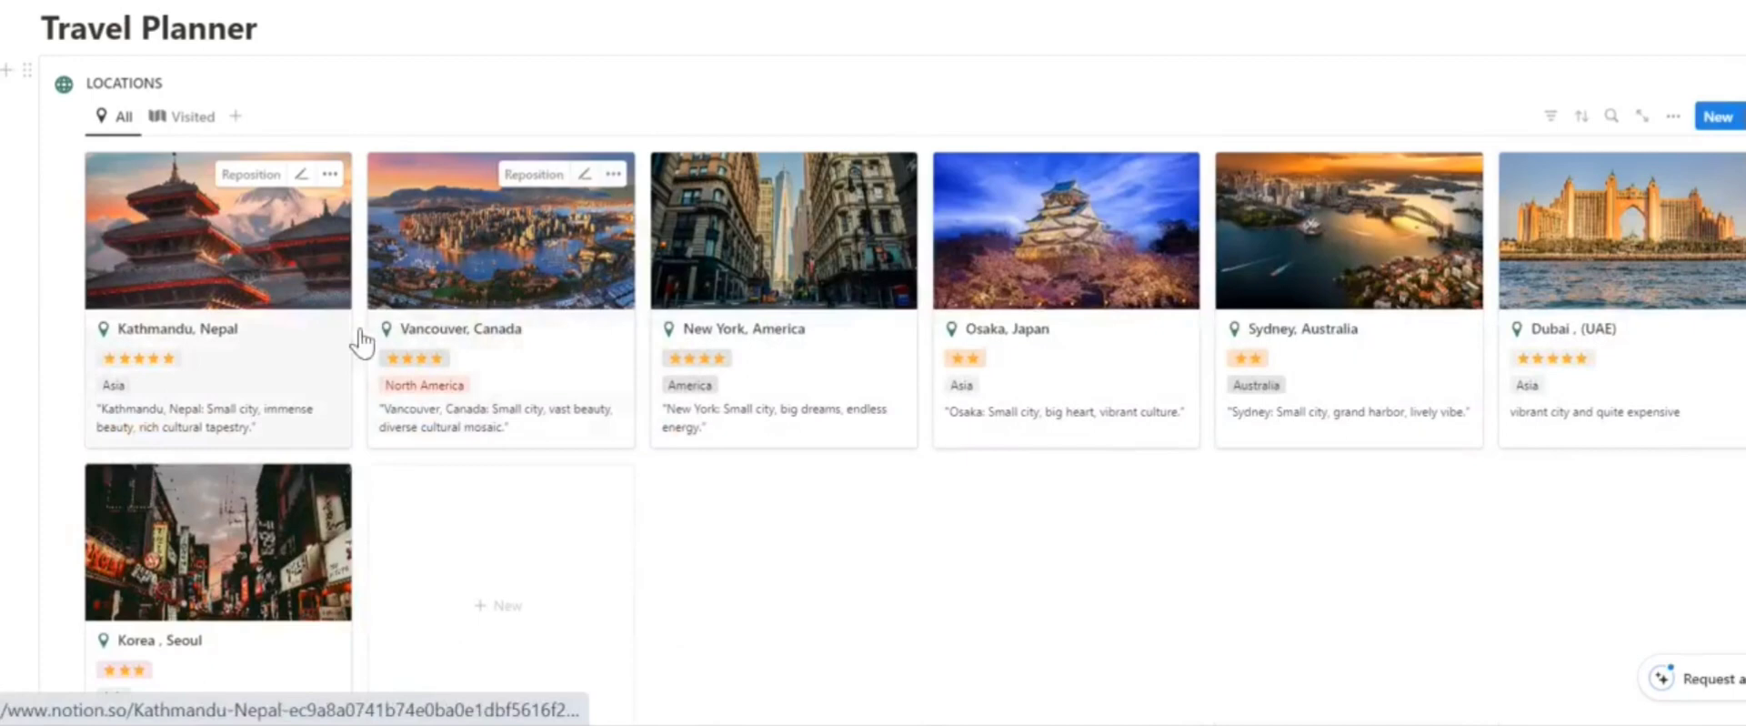
pyautogui.scroll(2, 236, 33)
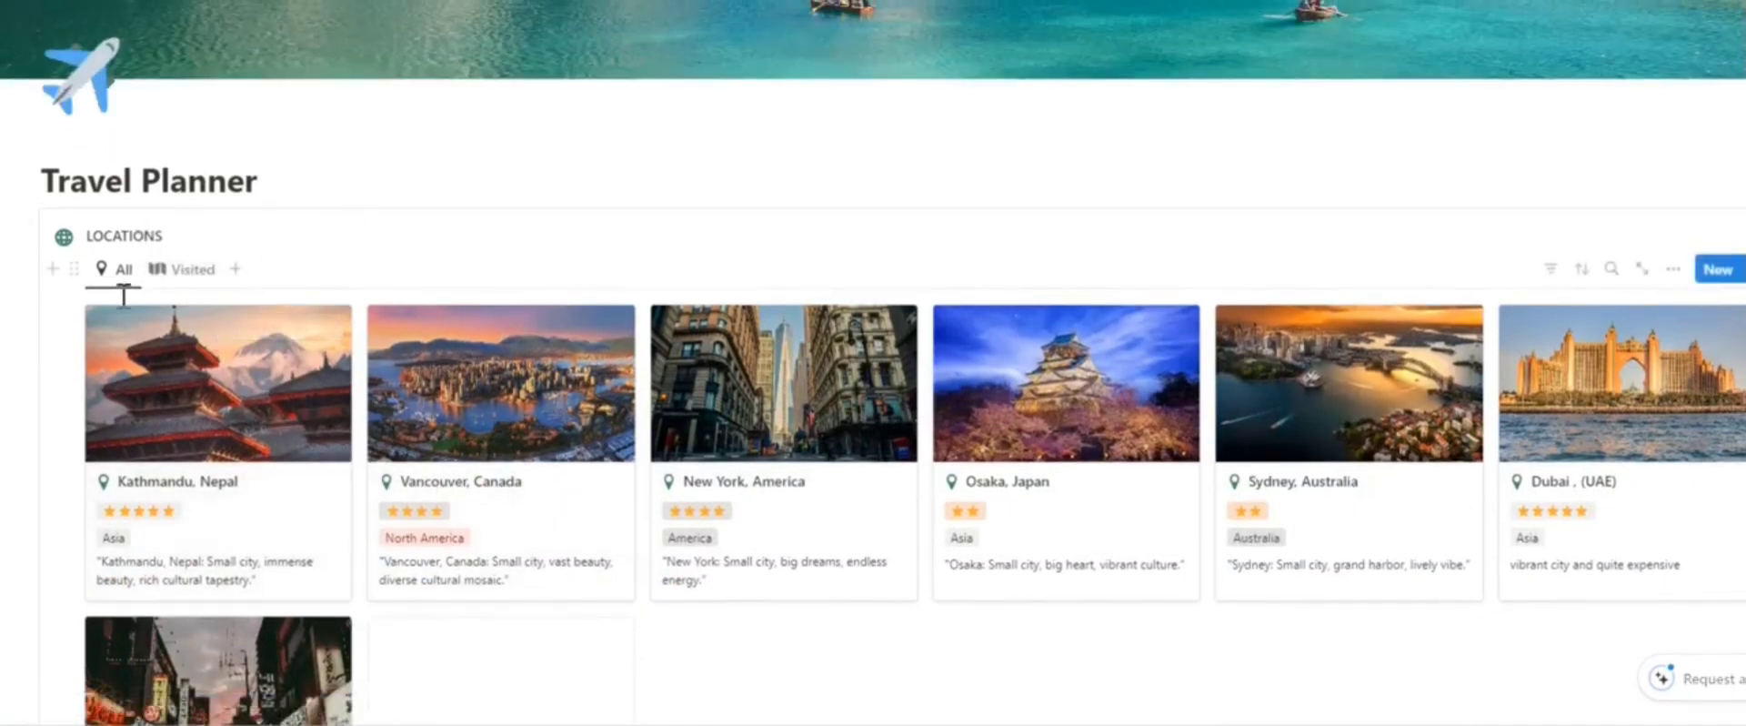
pyautogui.scroll(-1, 196, 397)
pyautogui.scroll(-4, 564, 312)
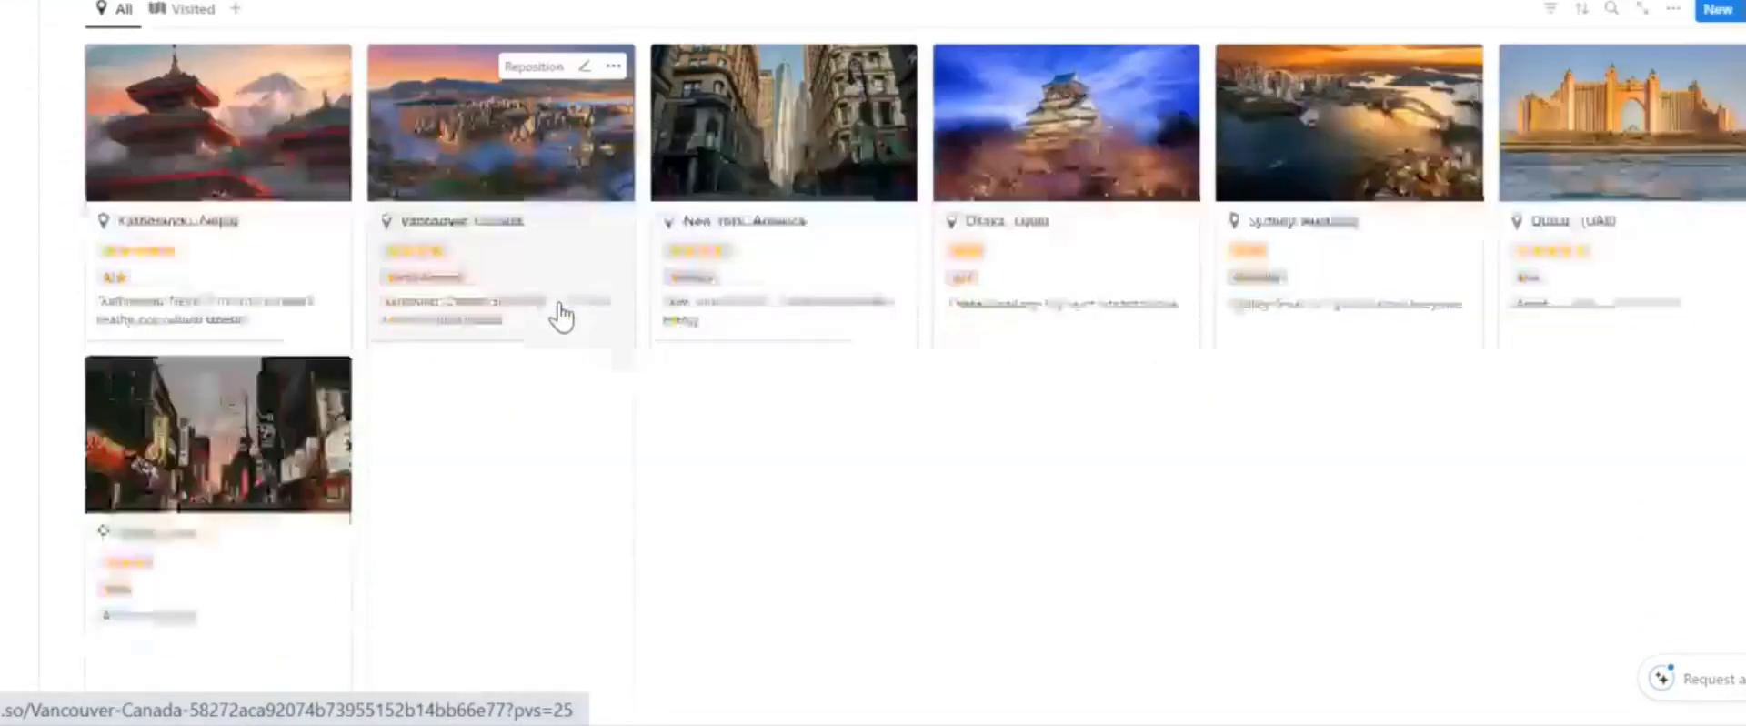
pyautogui.scroll(-2, 375, 280)
pyautogui.scroll(-2, 405, 250)
pyautogui.scroll(-2, 222, 409)
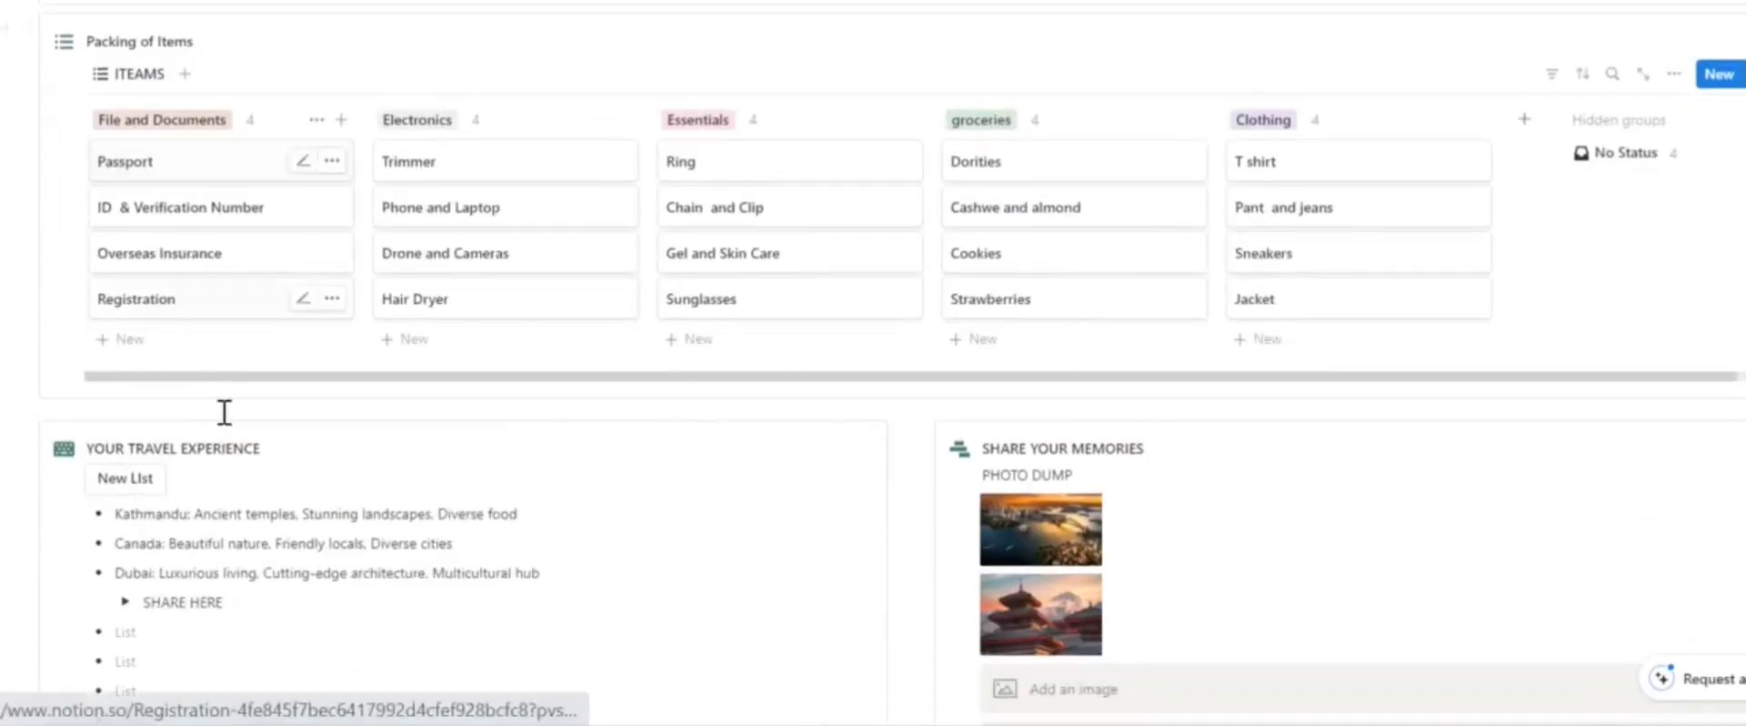
pyautogui.scroll(-2, 983, 414)
pyautogui.scroll(-3, 106, 331)
pyautogui.scroll(-2, 597, 405)
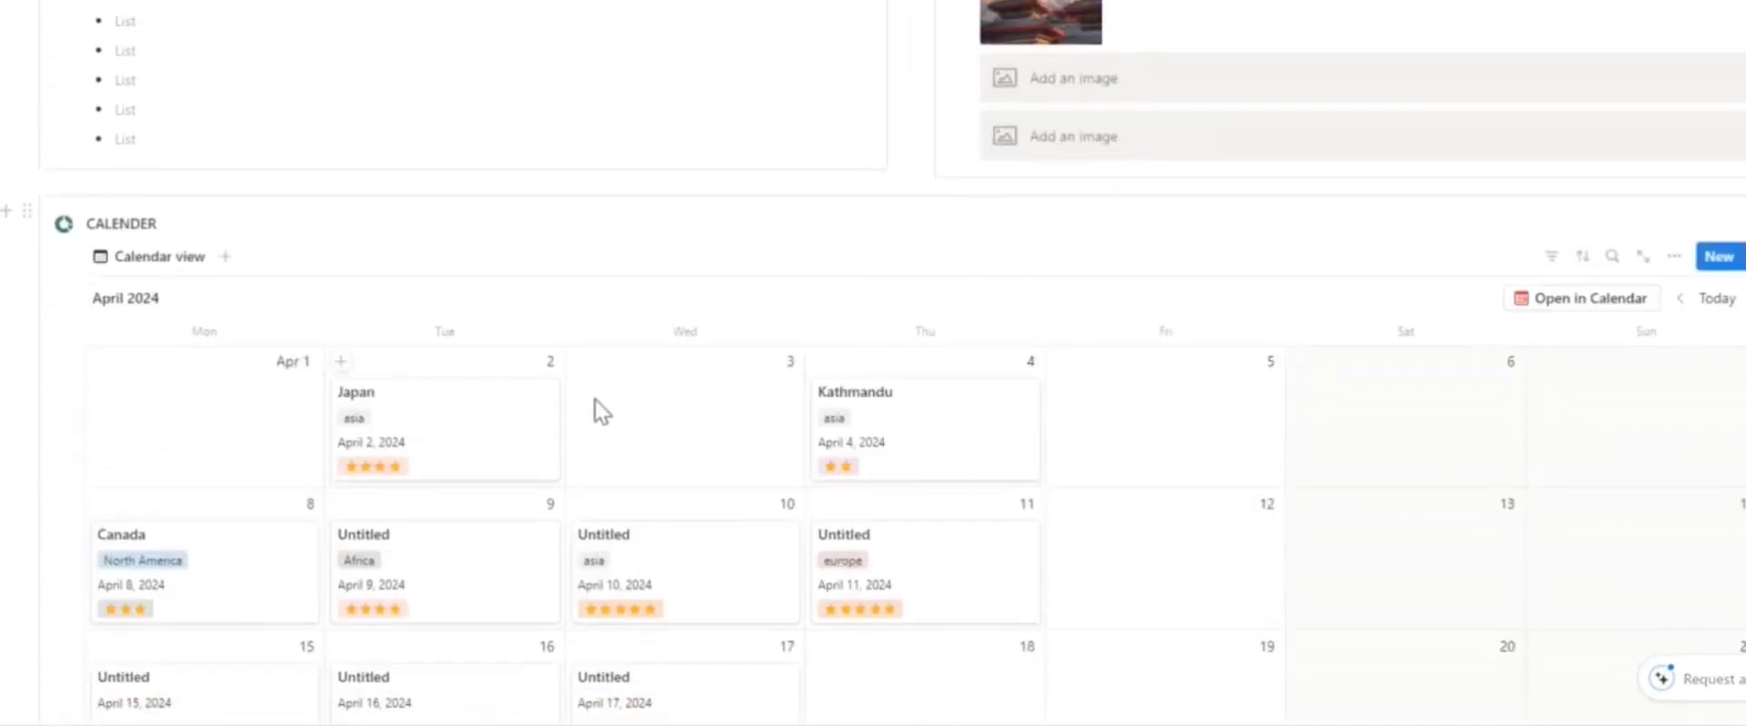
pyautogui.scroll(2, 597, 405)
pyautogui.scroll(8, 493, 393)
pyautogui.scroll(7, 492, 392)
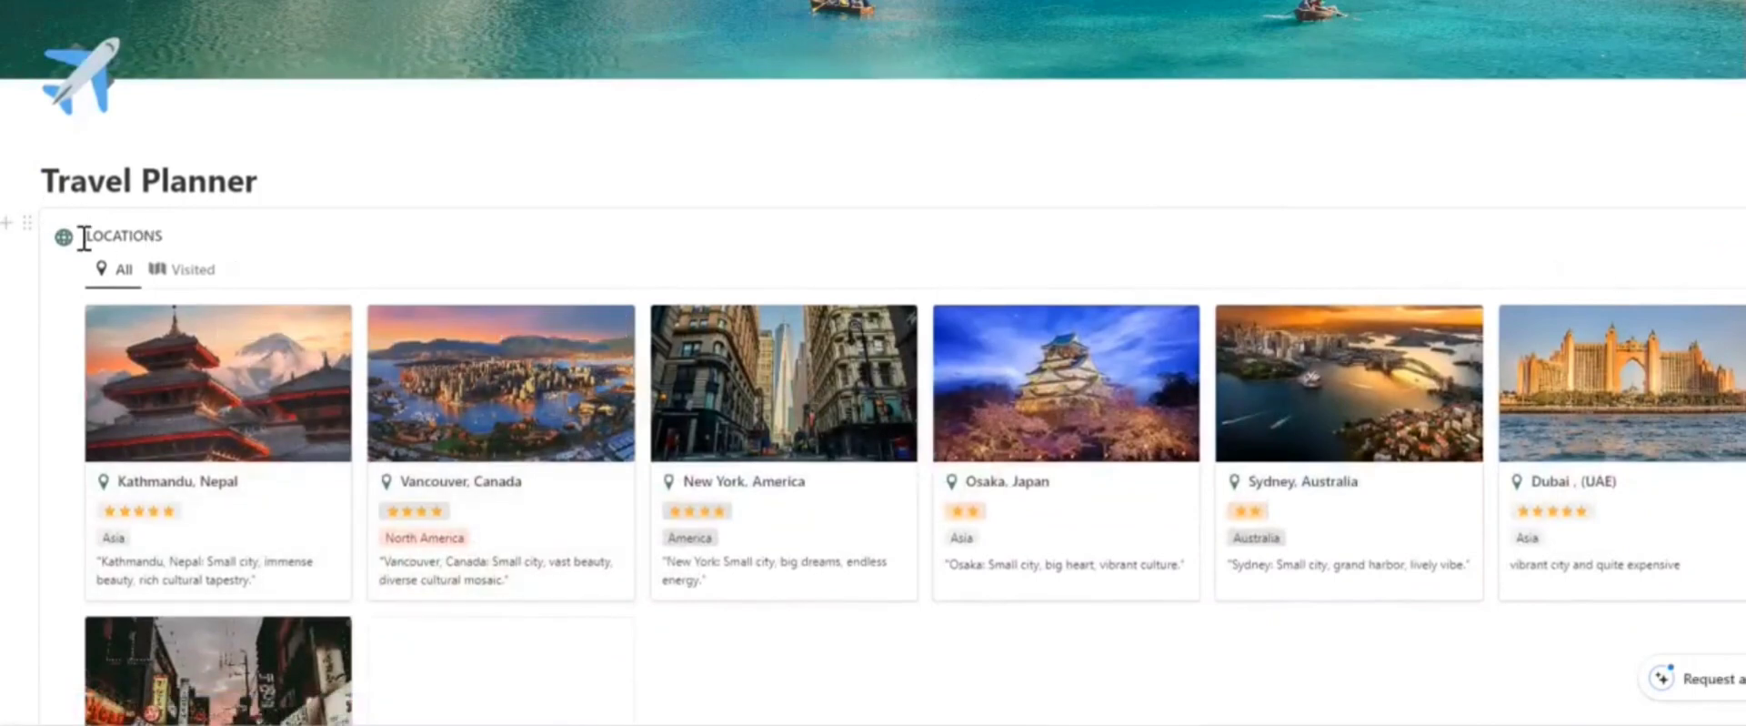
pyautogui.scroll(-1, 187, 242)
pyautogui.scroll(-2, 312, 281)
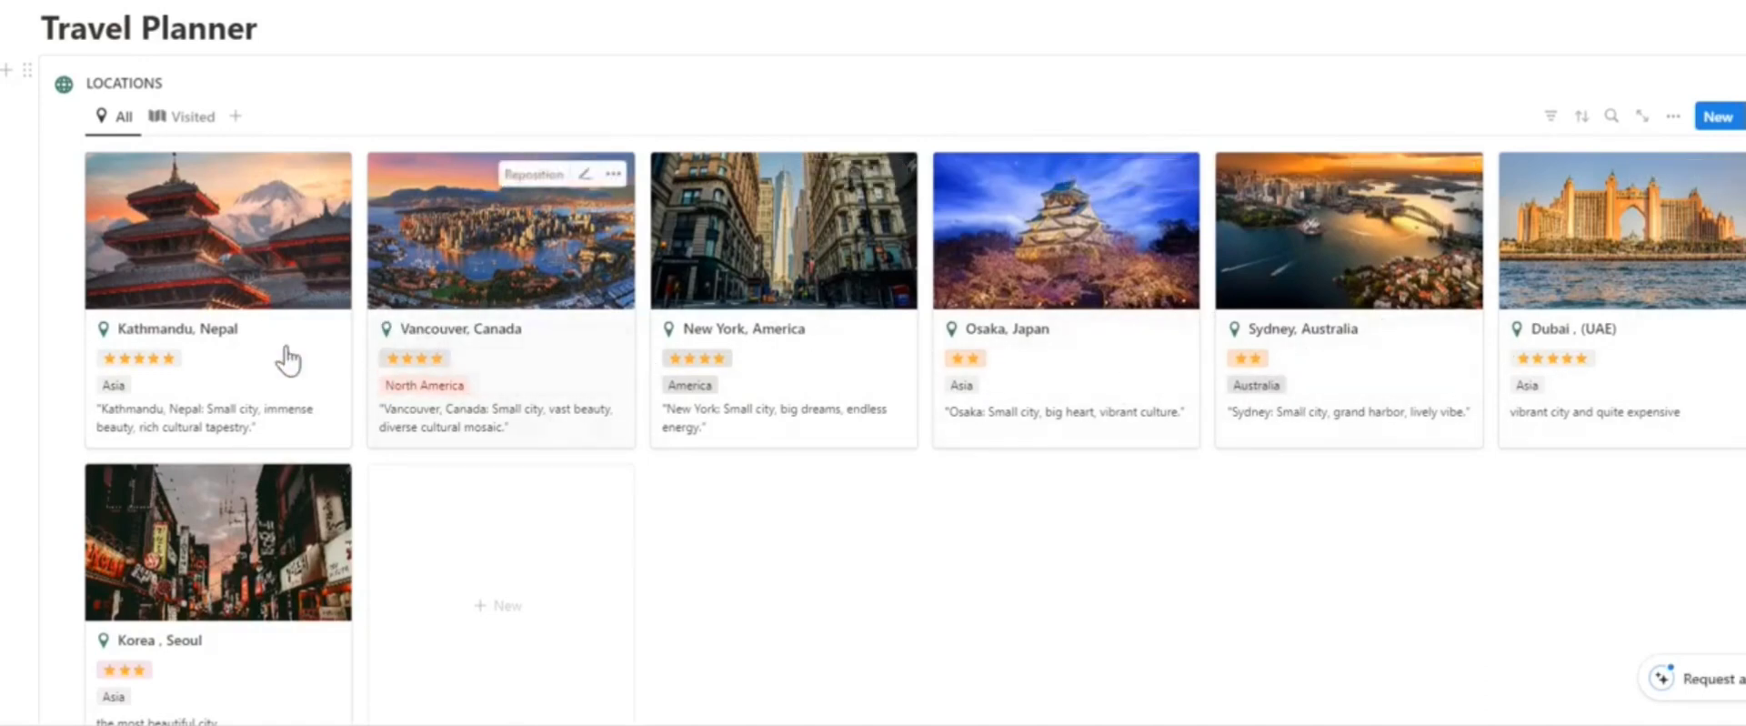
pyautogui.moveTo(218, 450)
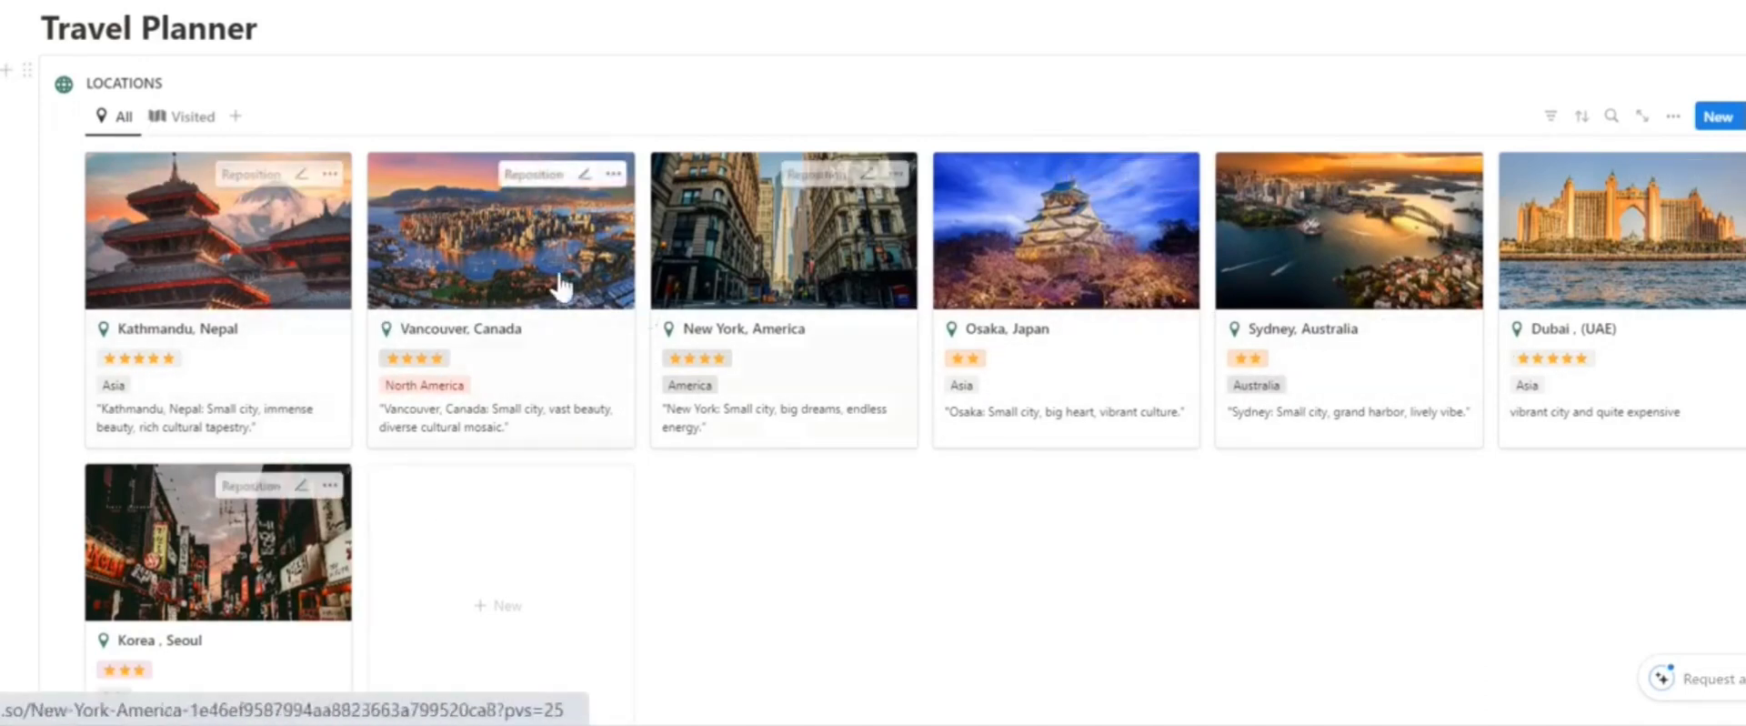
pyautogui.scroll(-1, 573, 496)
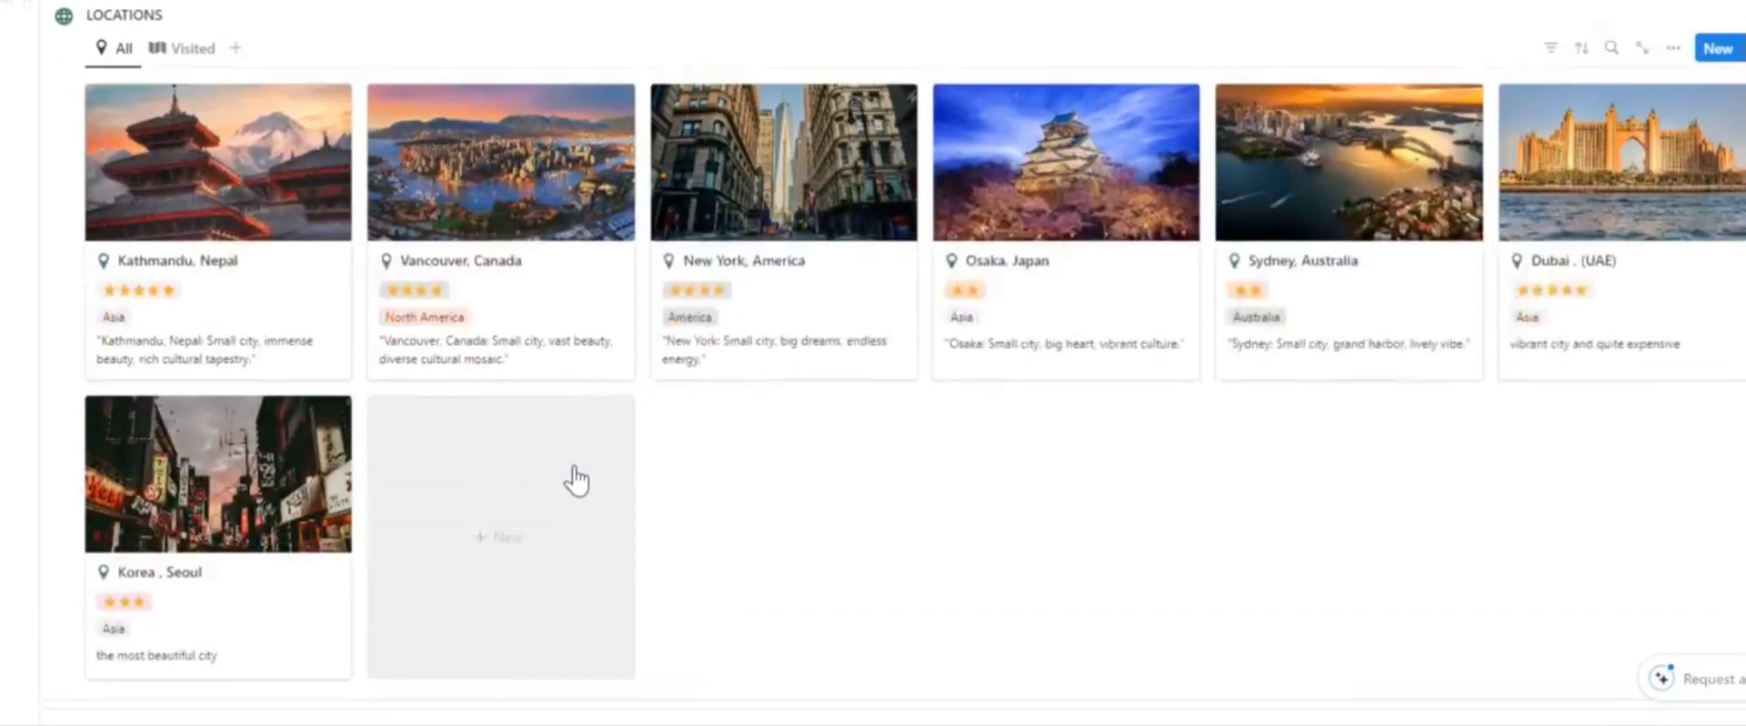
pyautogui.scroll(1, 572, 479)
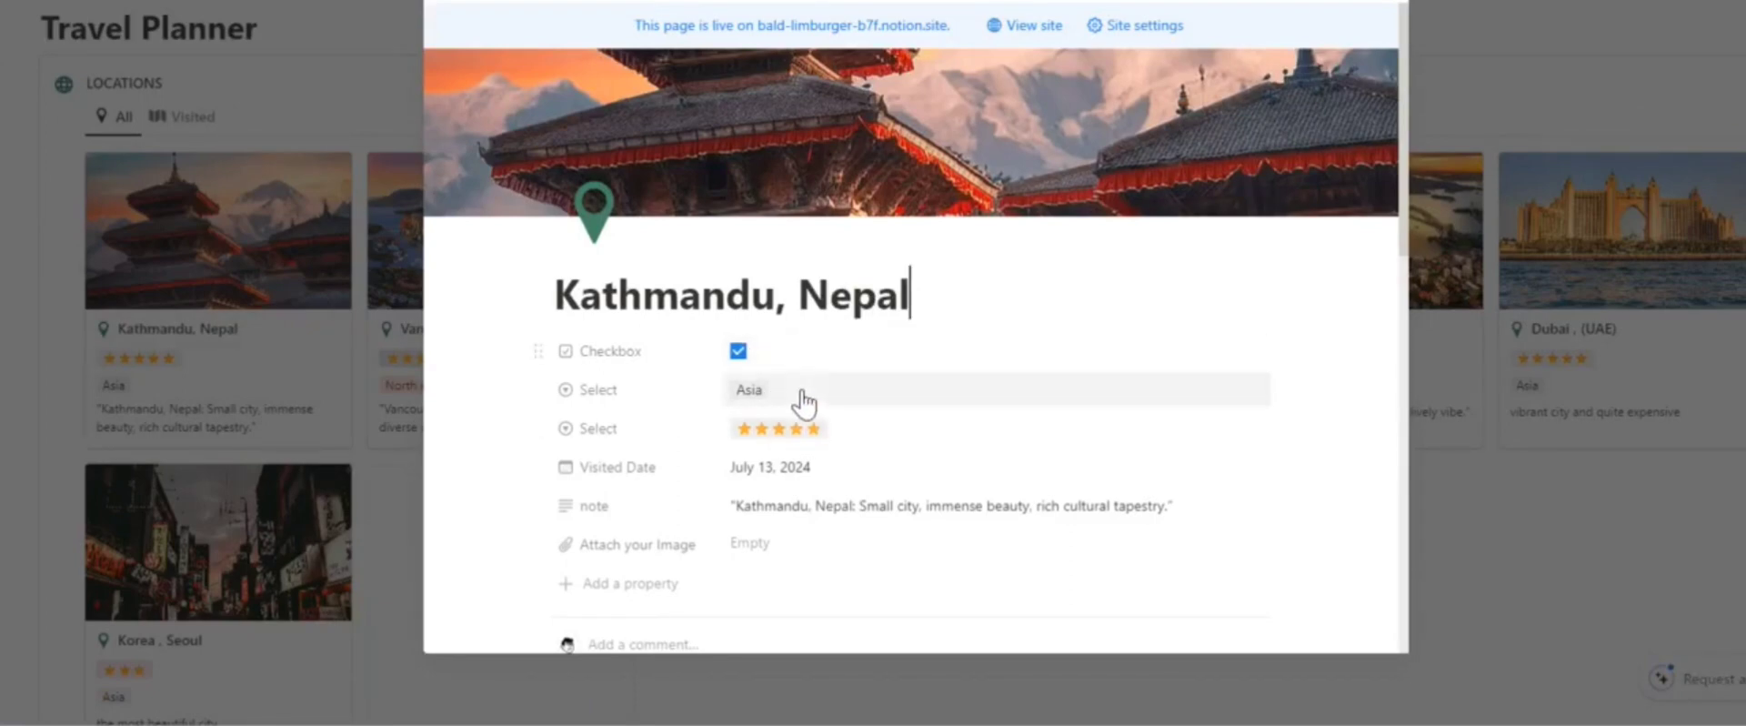
pyautogui.scroll(-2, 802, 400)
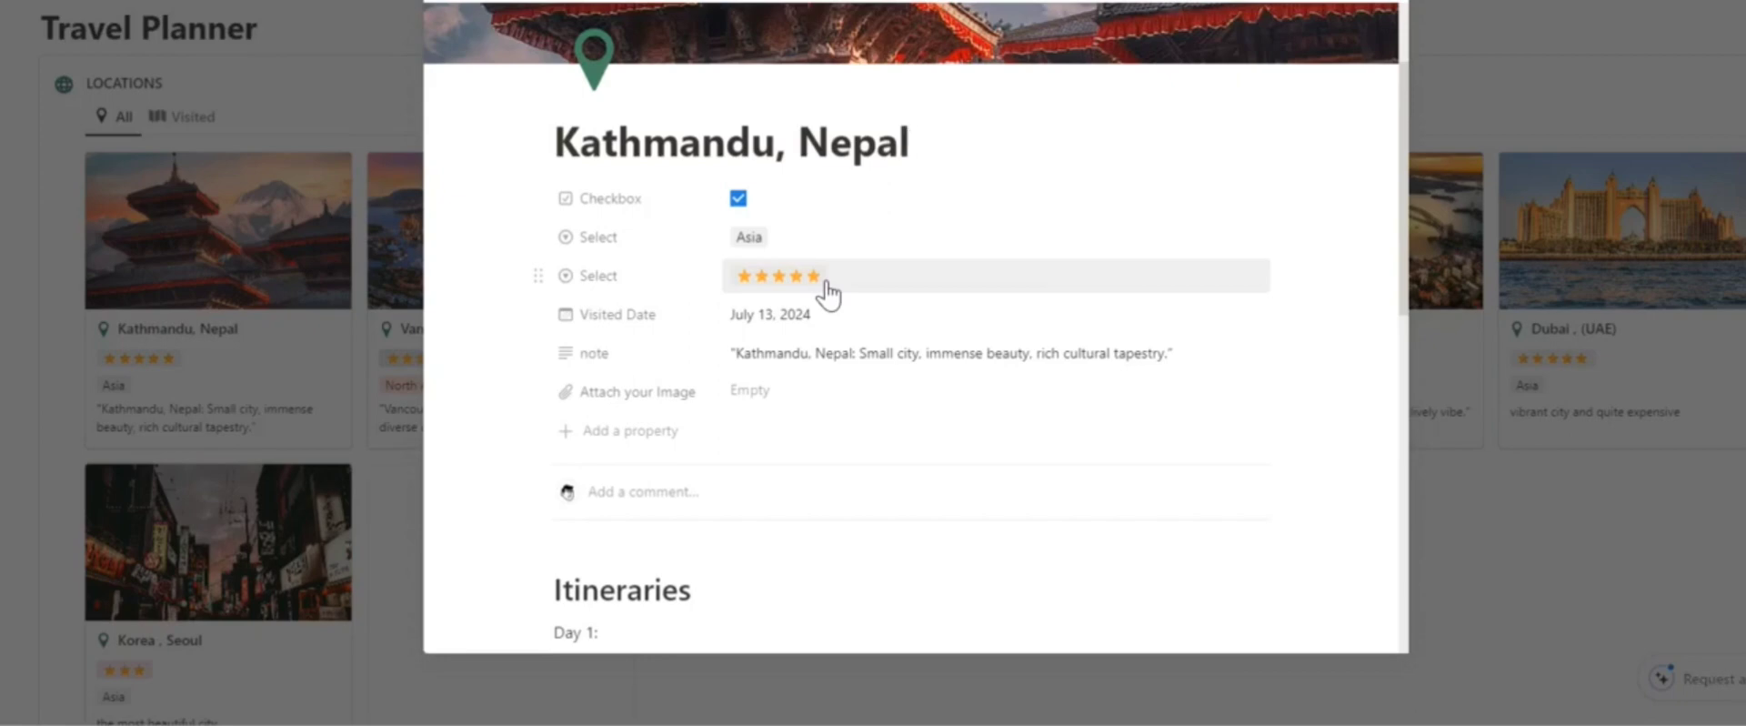
pyautogui.click(1484, 359)
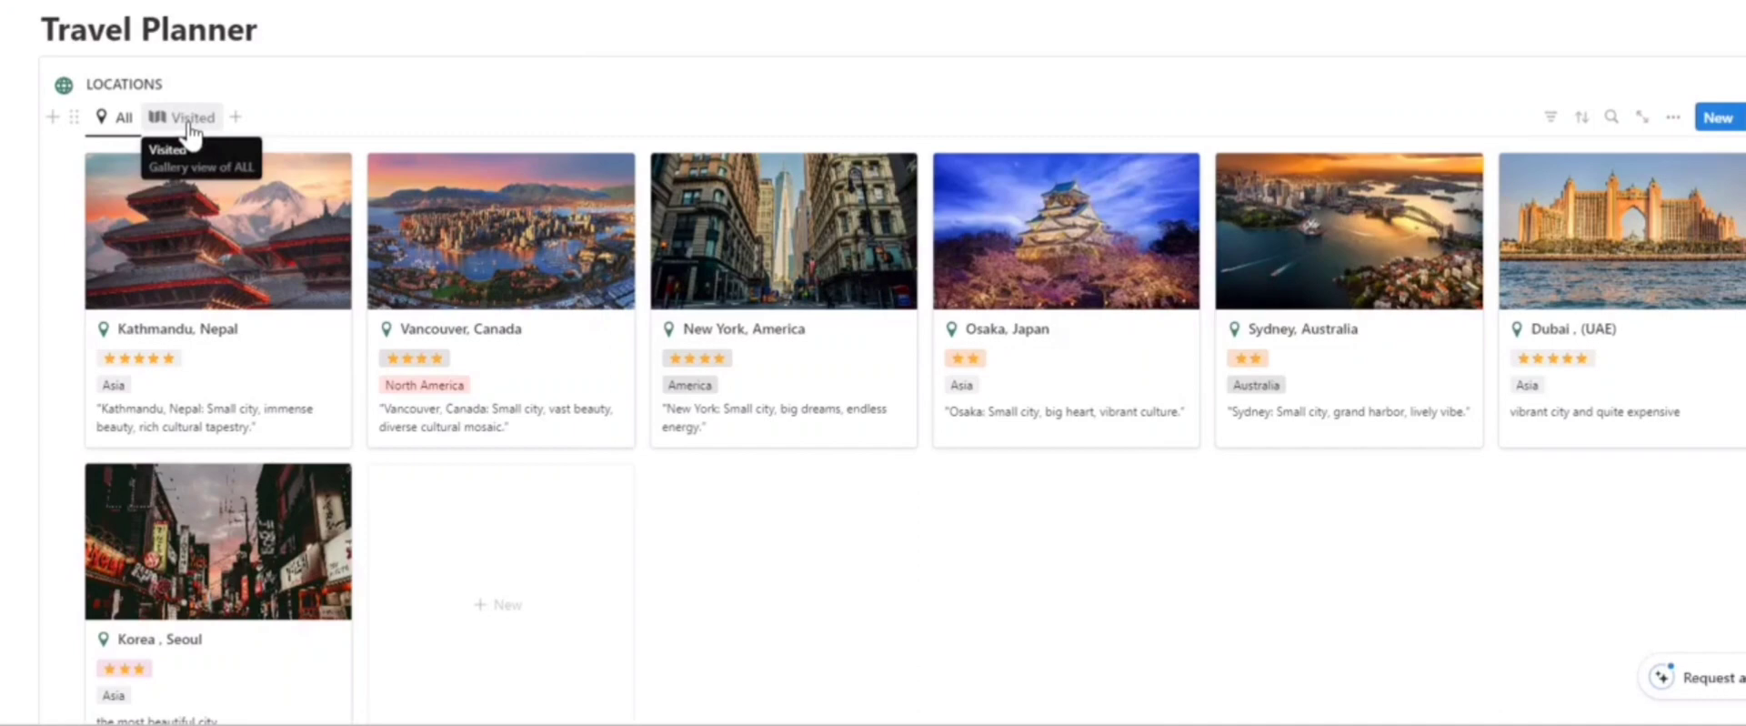
# Step: Preview the visited-only gallery filter, then mark Osaka, Japan as visited
pyautogui.click(190, 127)
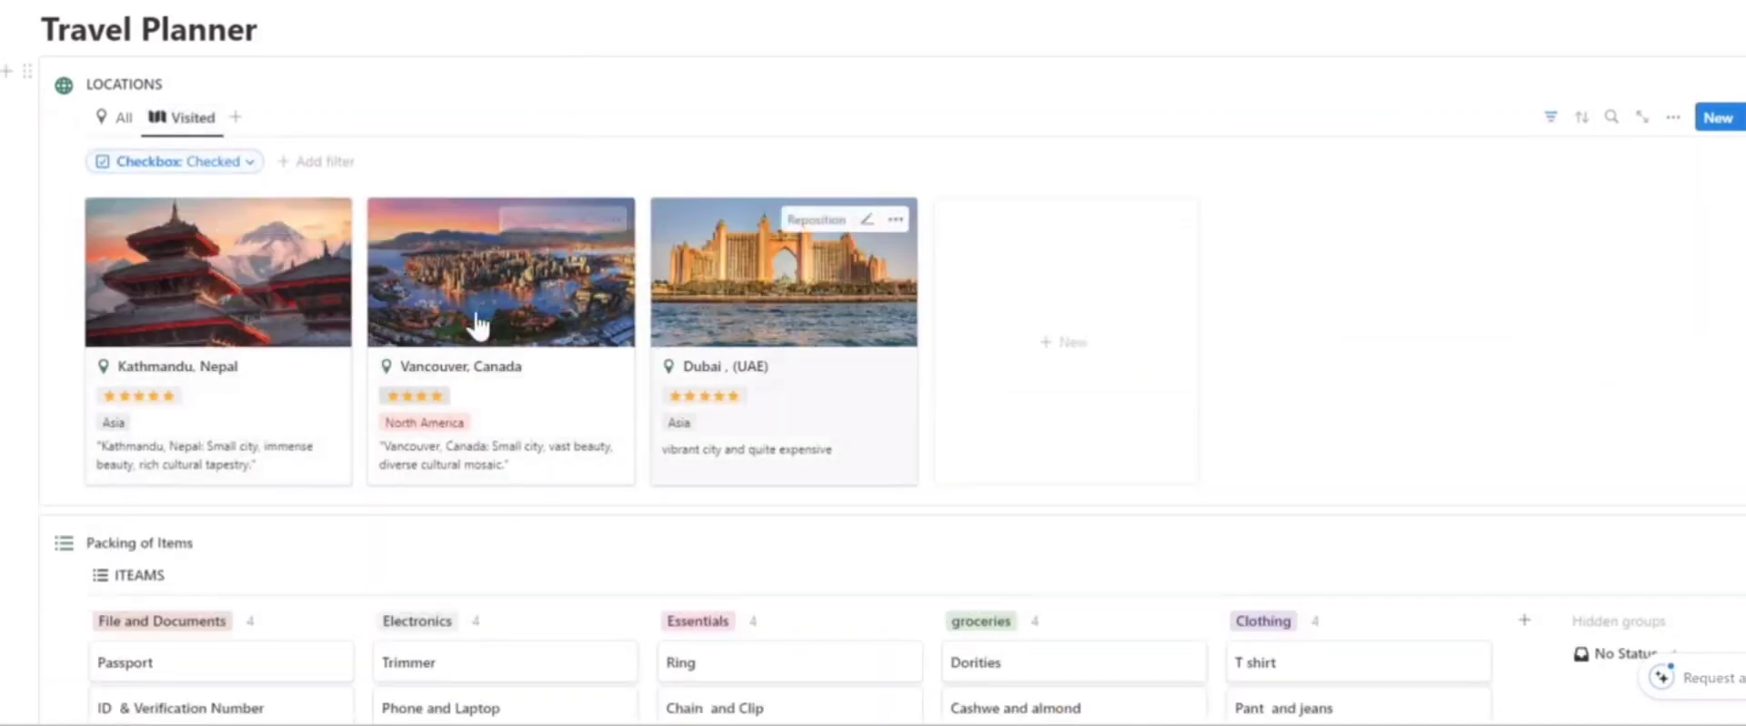
pyautogui.moveTo(500, 271)
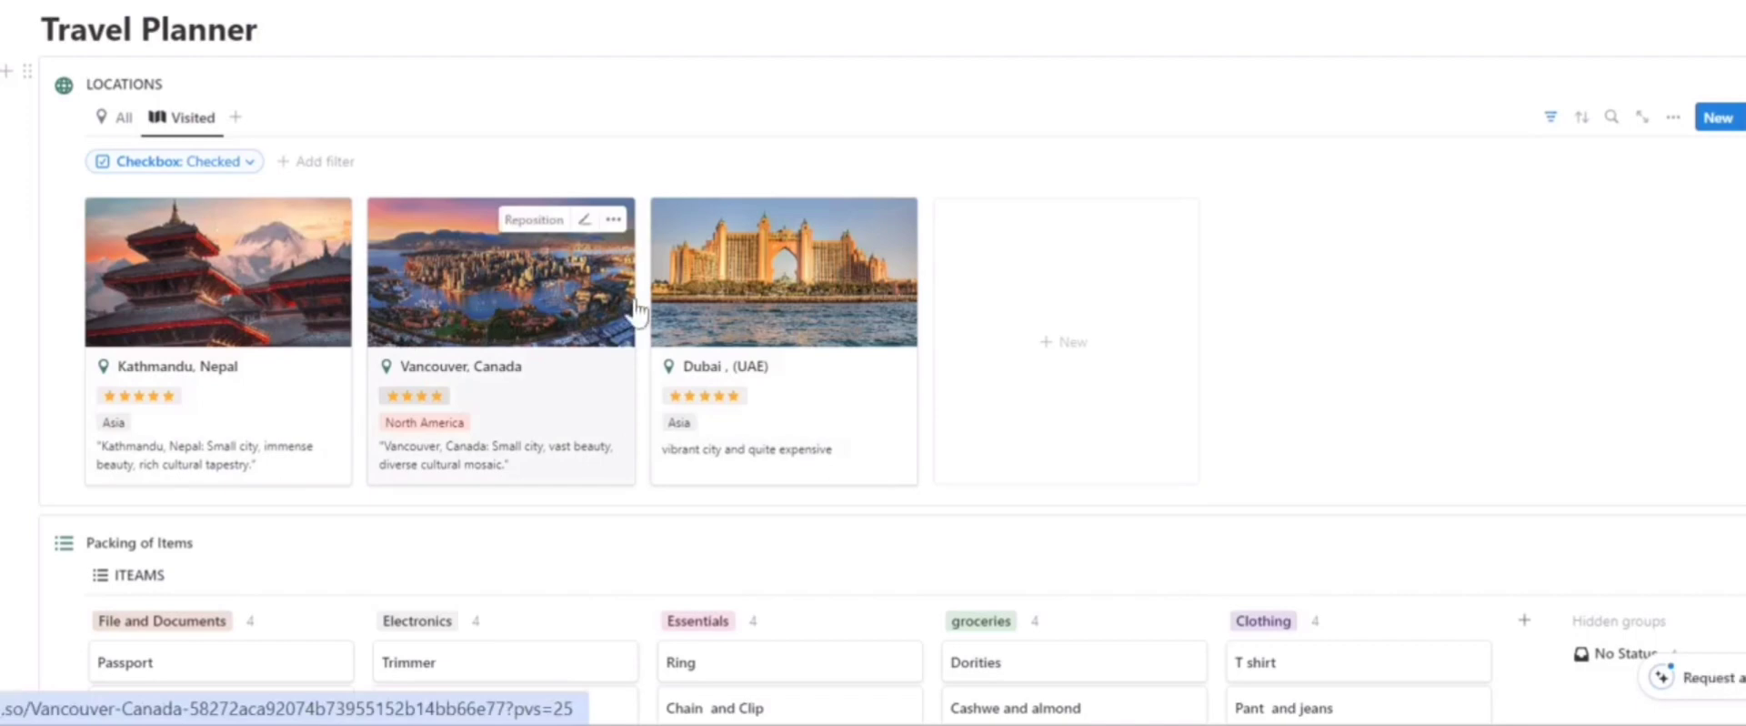
pyautogui.click(115, 118)
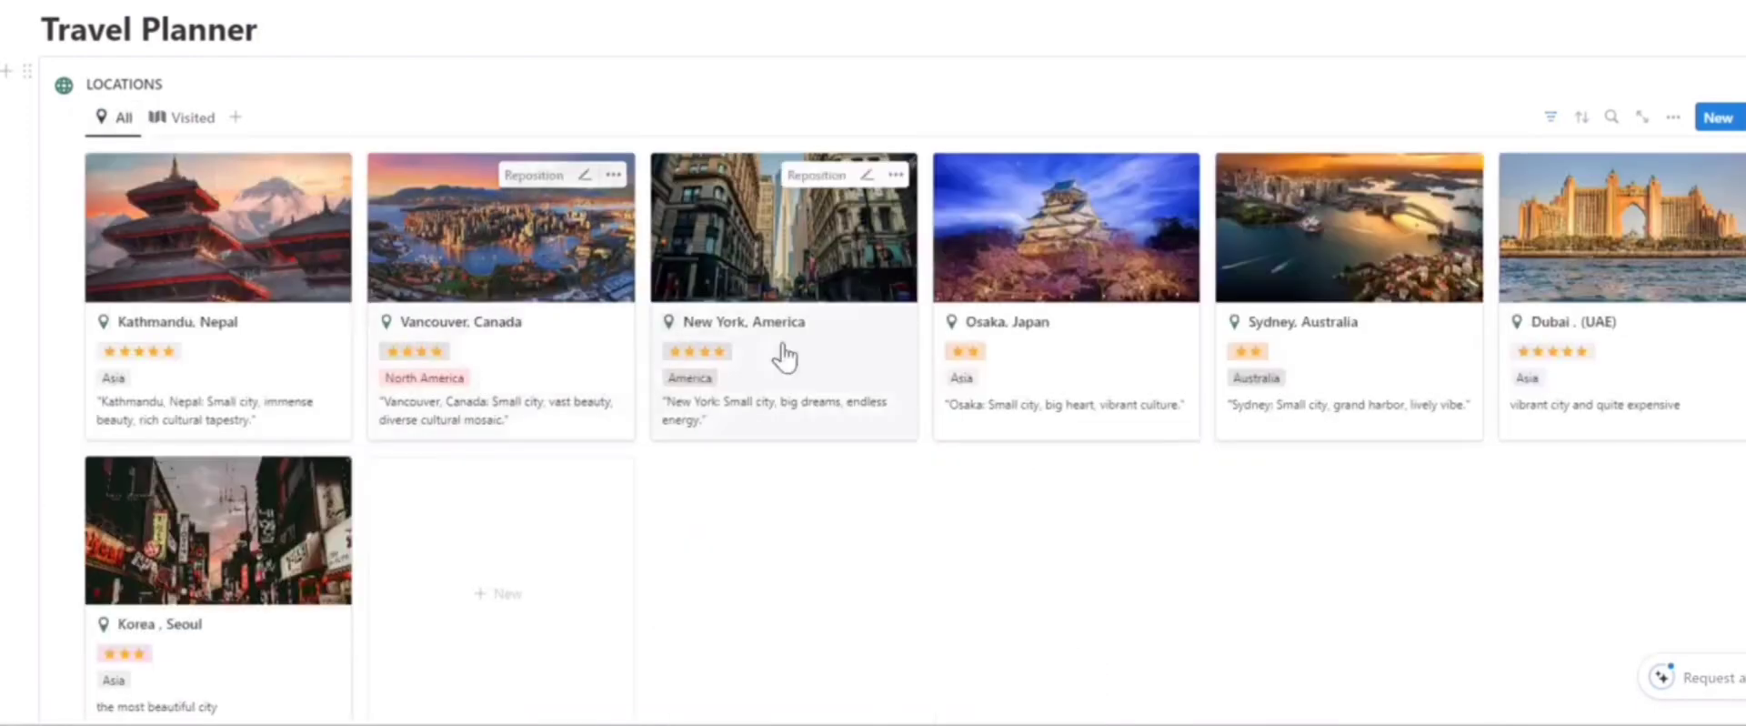
pyautogui.click(1078, 371)
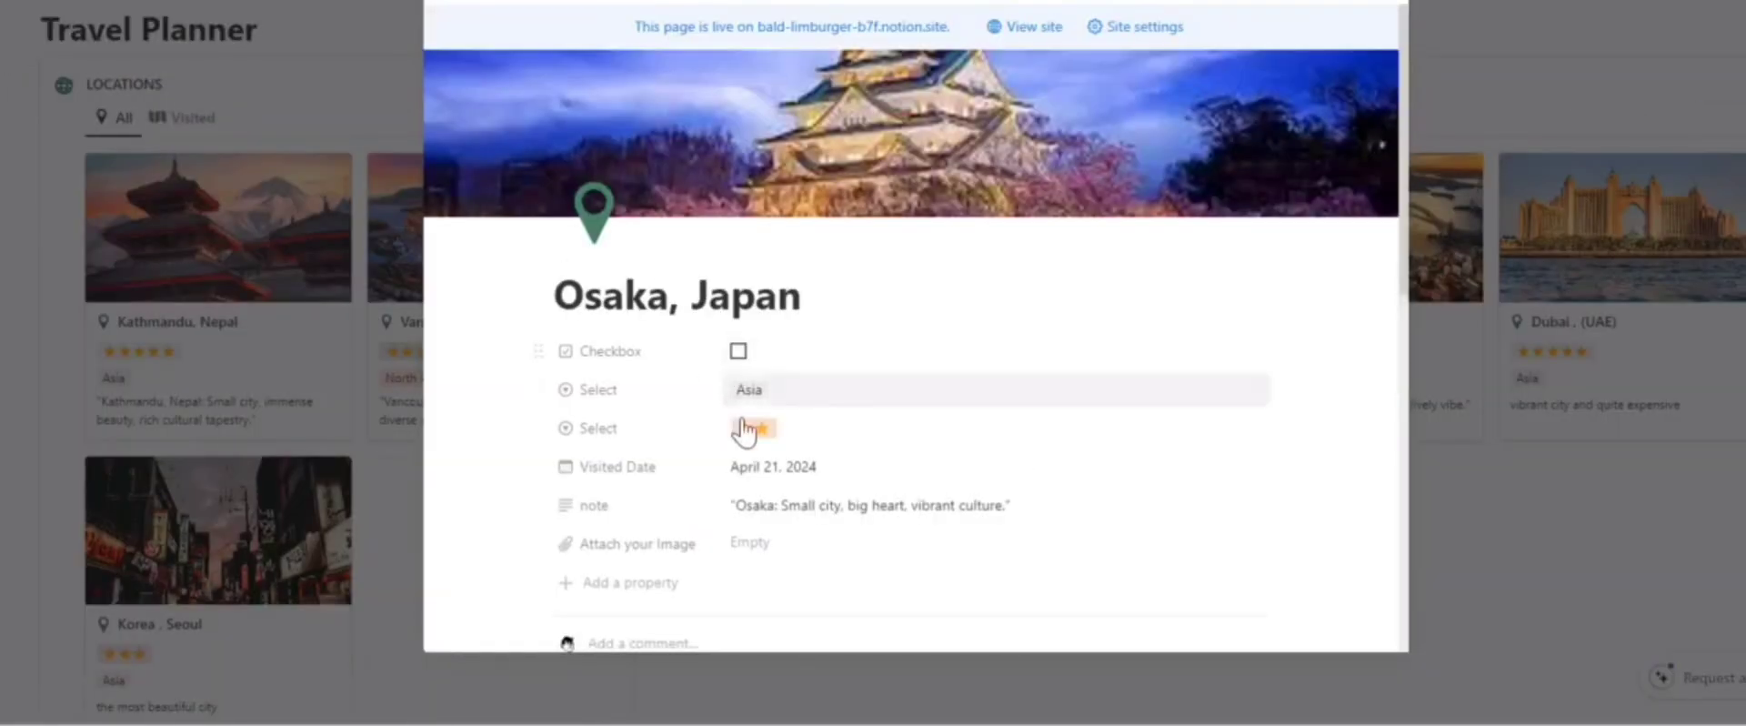
pyautogui.scroll(-2, 744, 432)
pyautogui.click(737, 204)
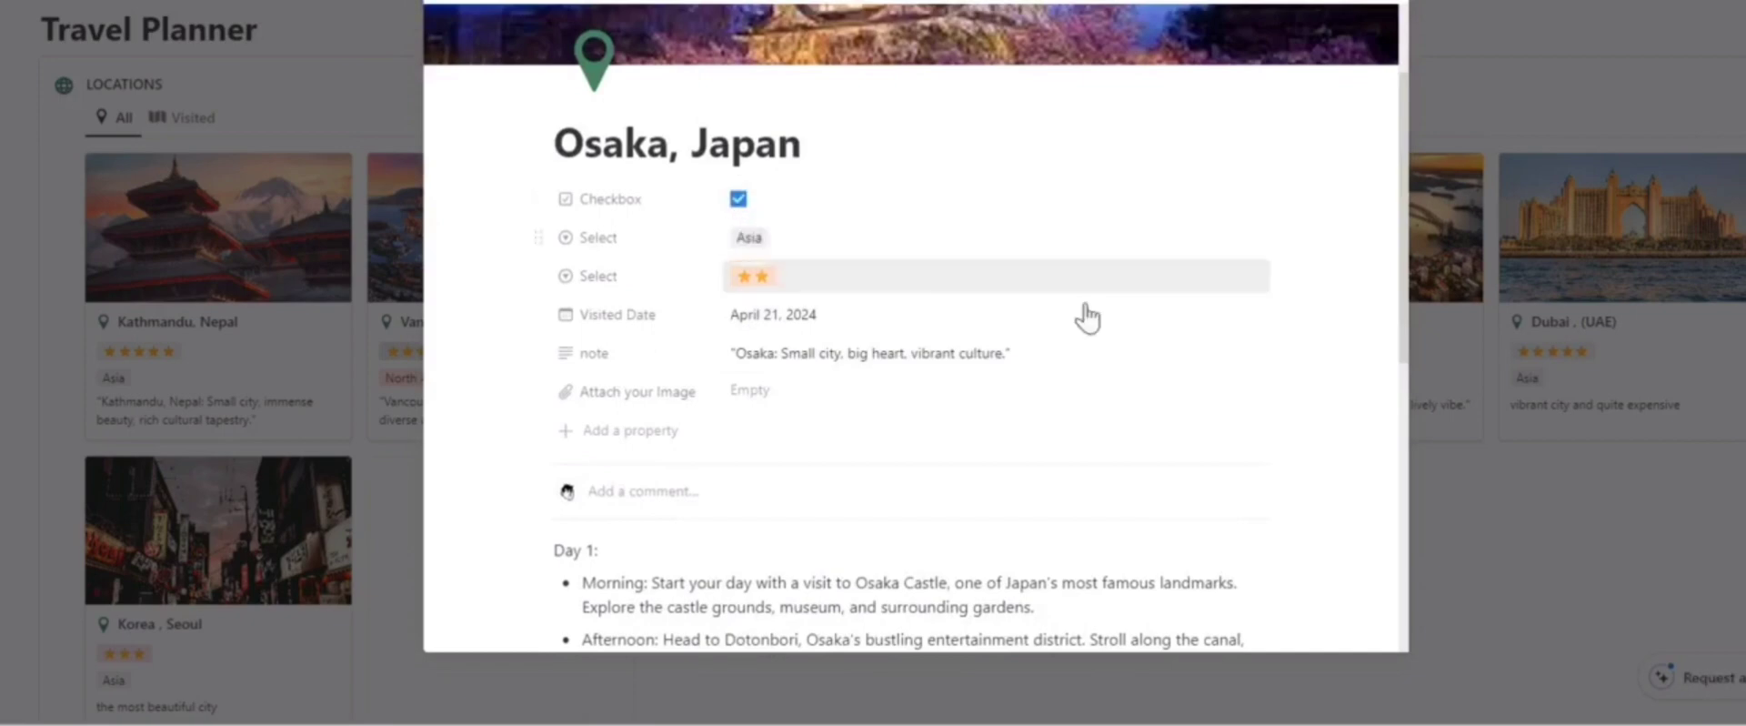
pyautogui.click(1596, 387)
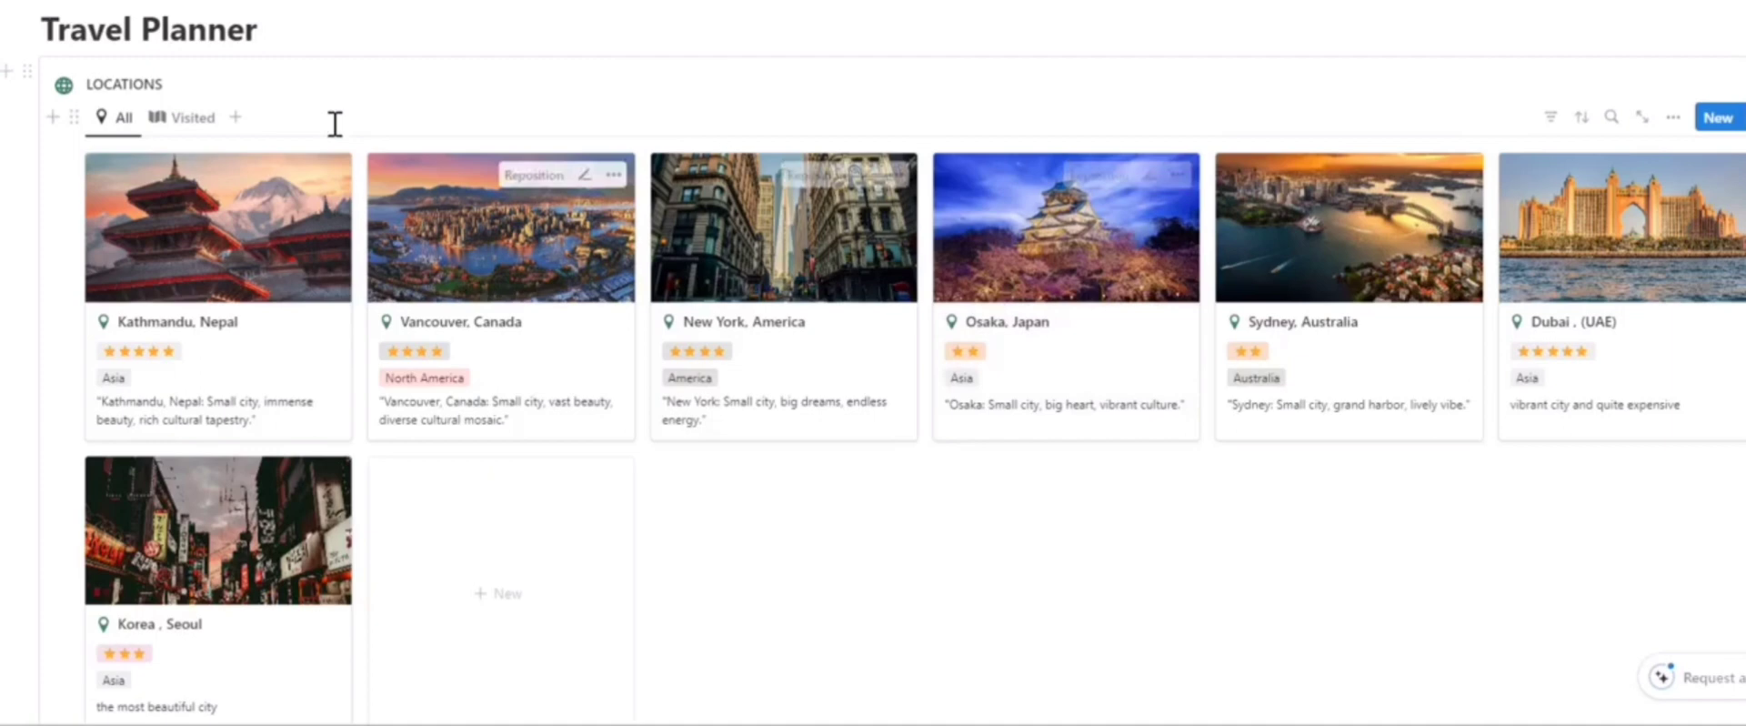
# Step: Check the visited filter, set Osaka, Japan back to not visited, and show all locations
pyautogui.click(182, 117)
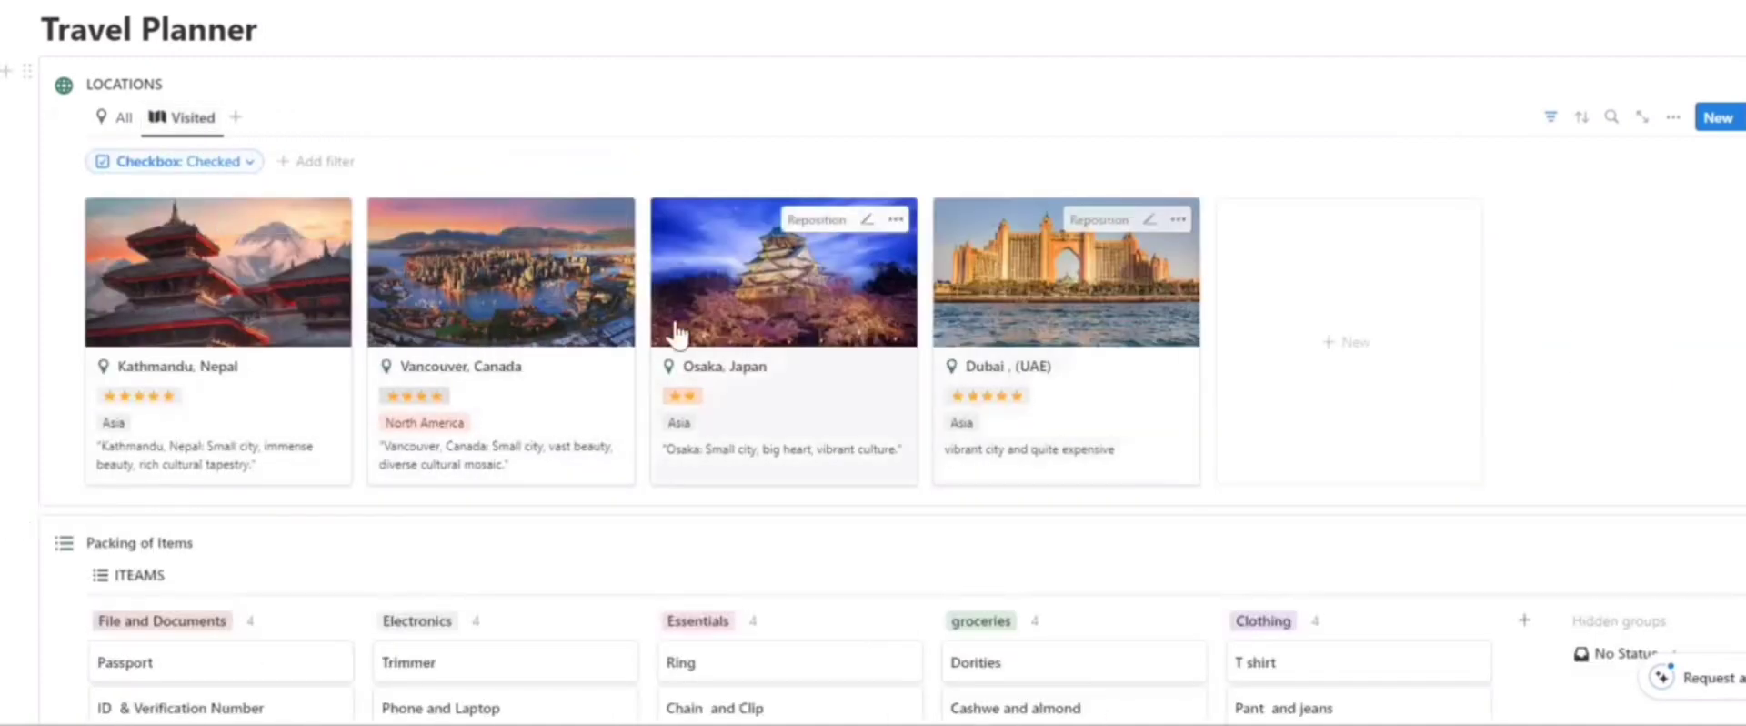
pyautogui.click(804, 390)
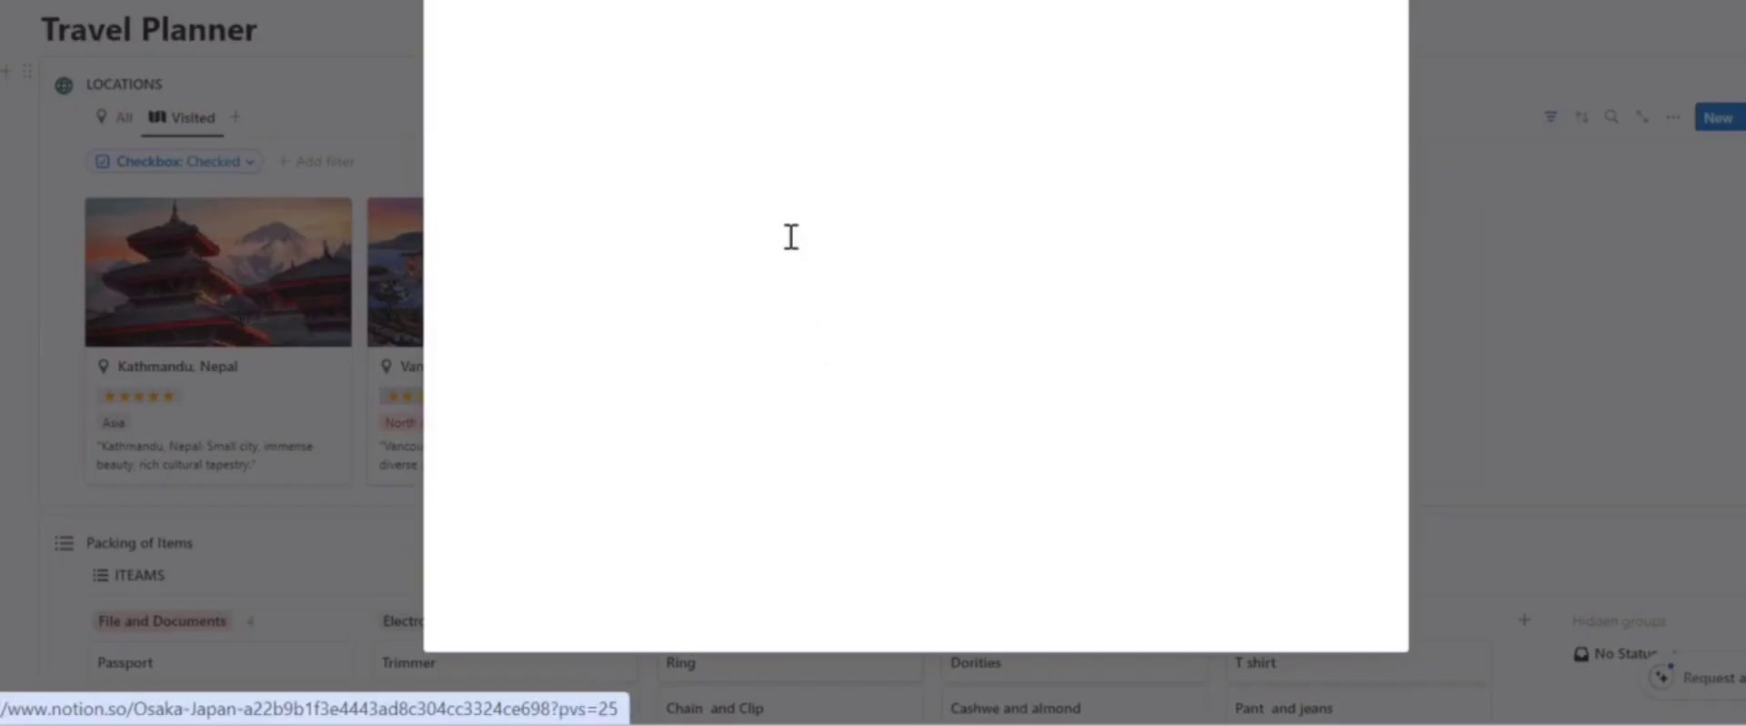
pyautogui.click(826, 365)
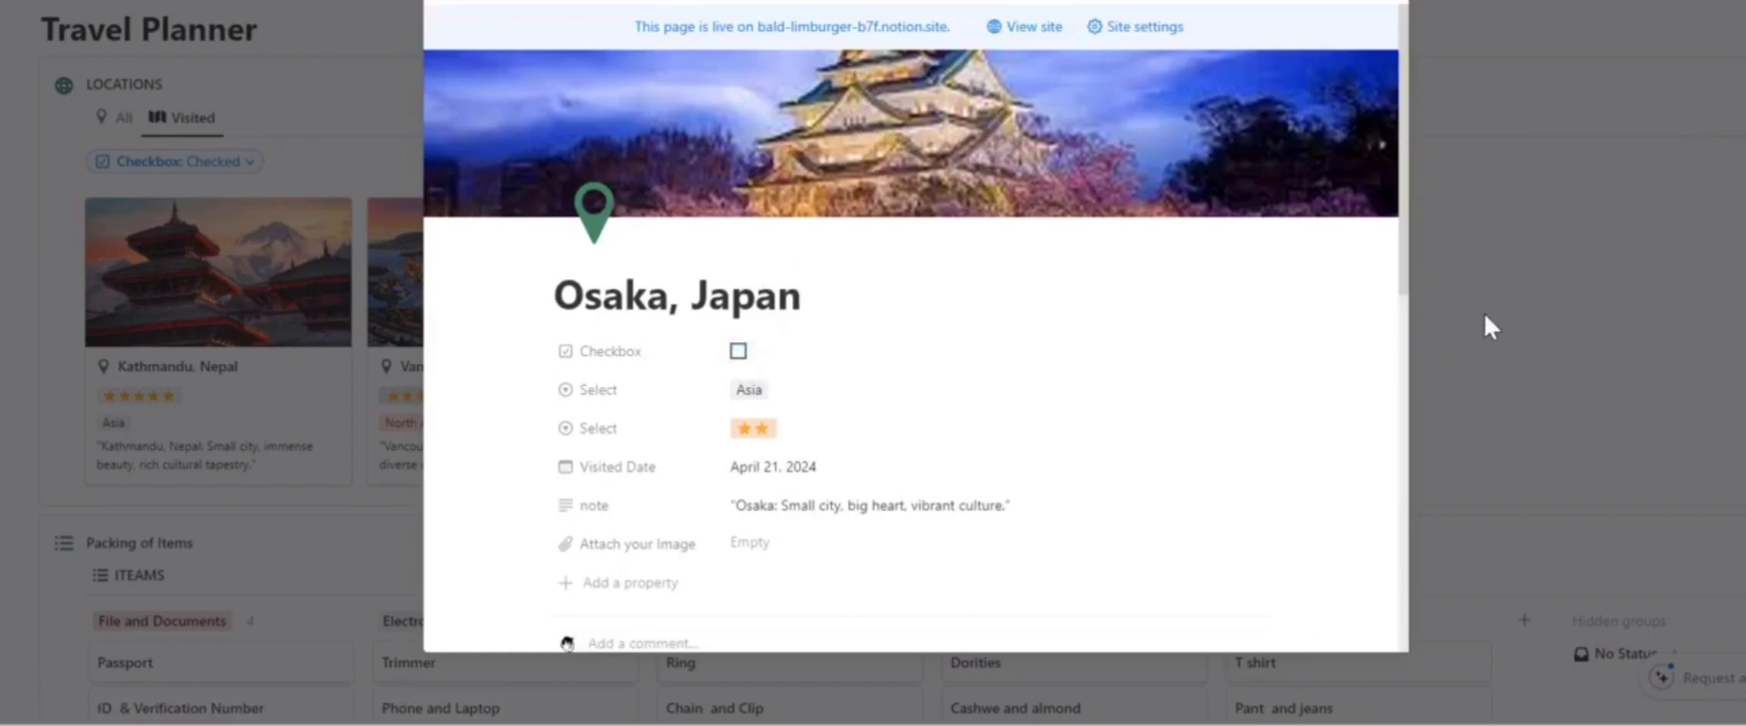
pyautogui.click(1492, 322)
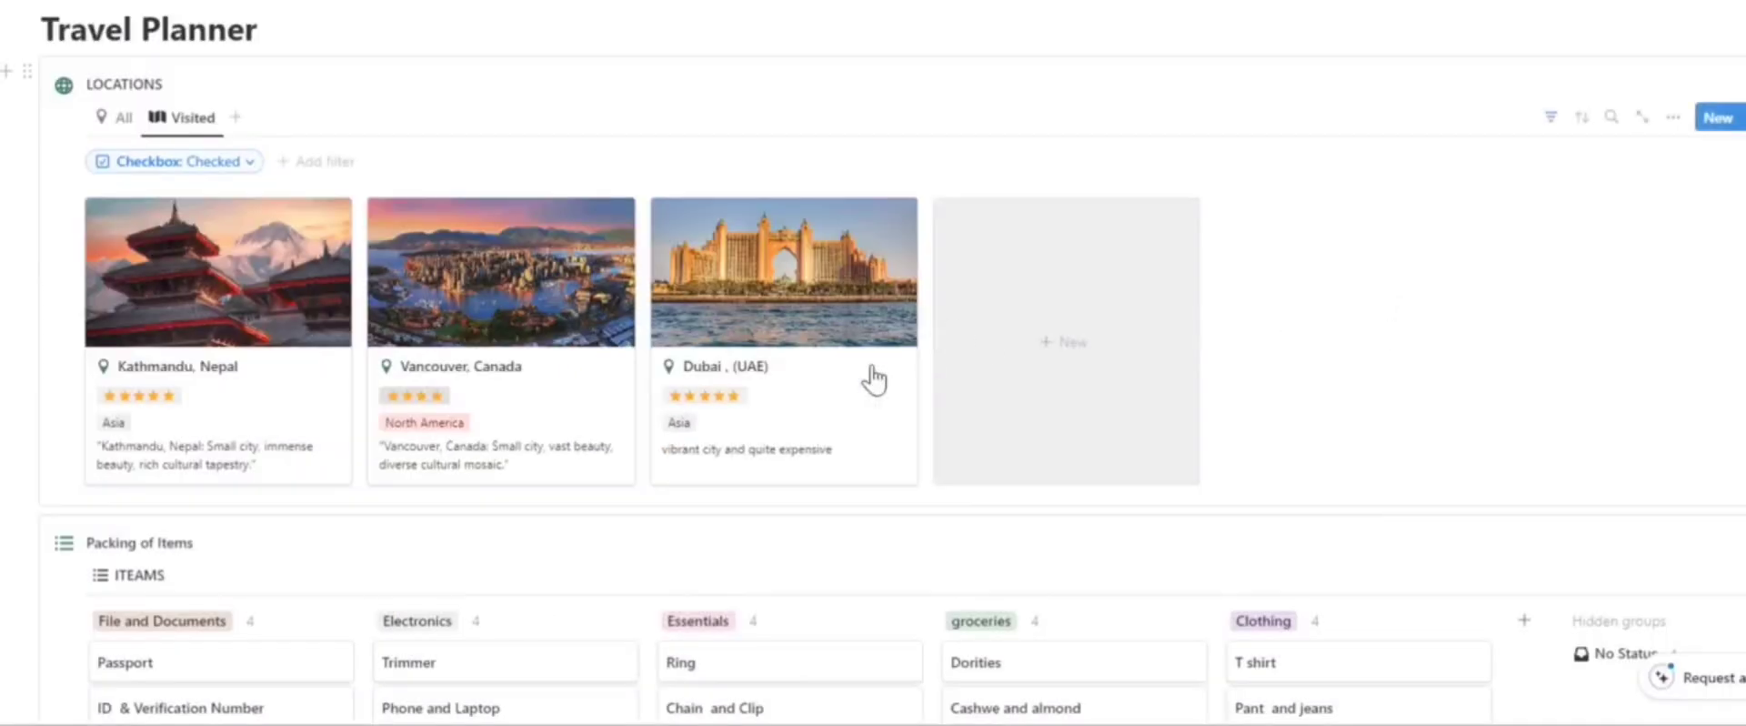
pyautogui.click(123, 117)
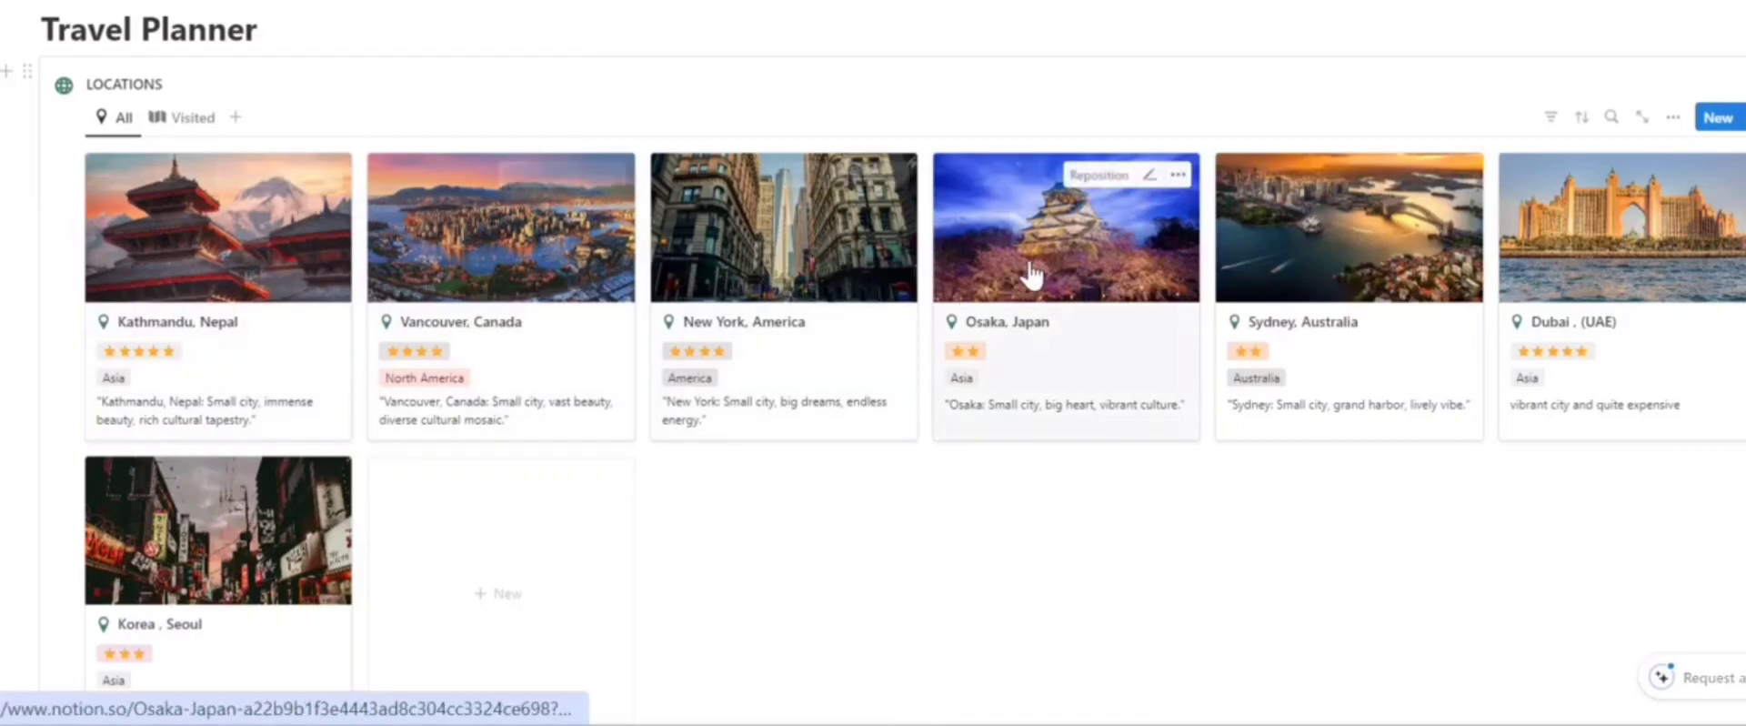
# Step: Scroll down to the Packing of Items board below the gallery
pyautogui.scroll(-3, 1030, 273)
pyautogui.scroll(3, 1364, 245)
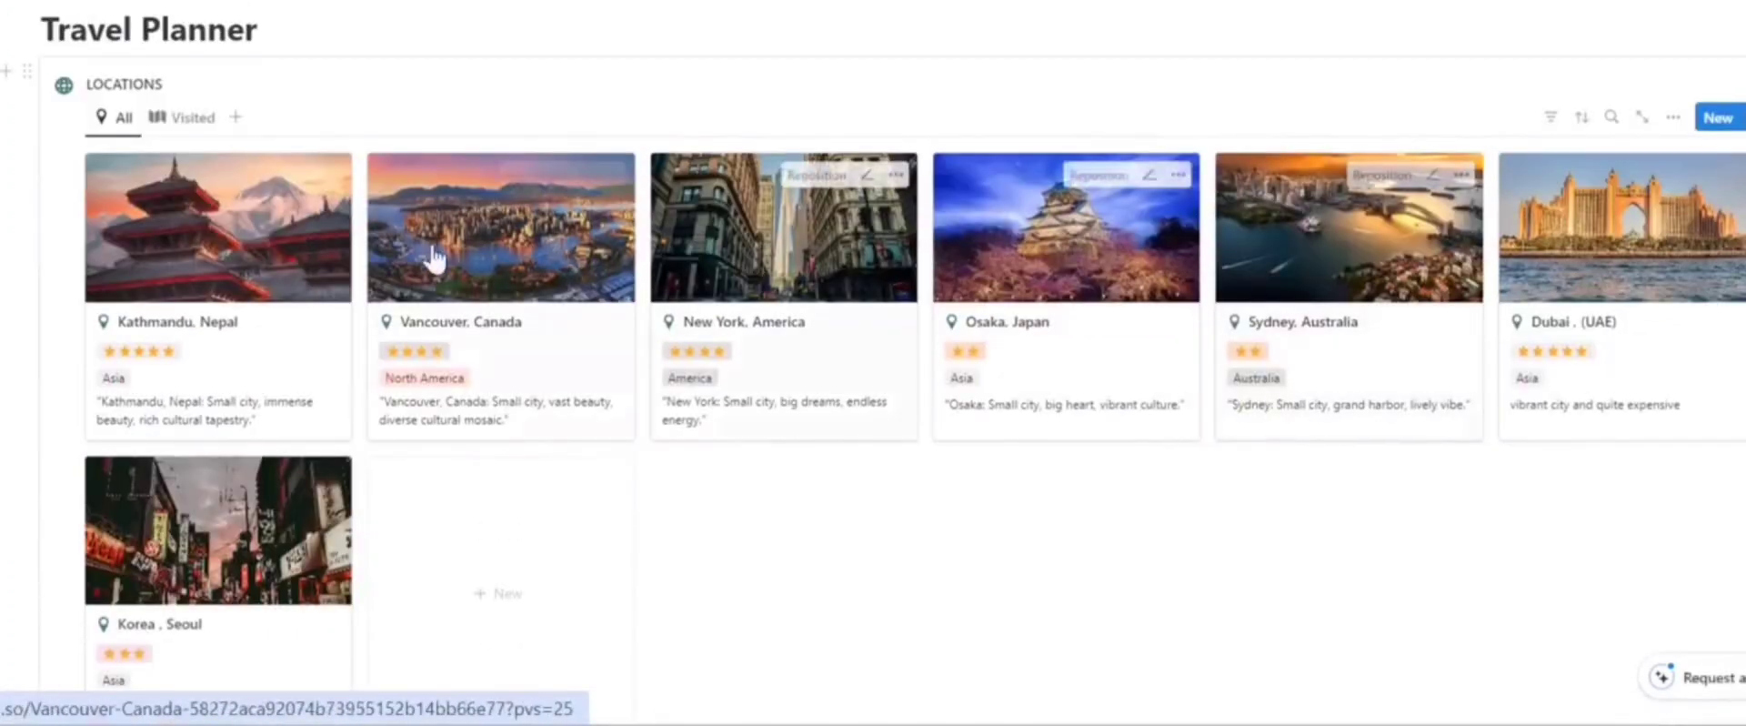
pyautogui.scroll(-7, 222, 293)
pyautogui.scroll(-2, 226, 284)
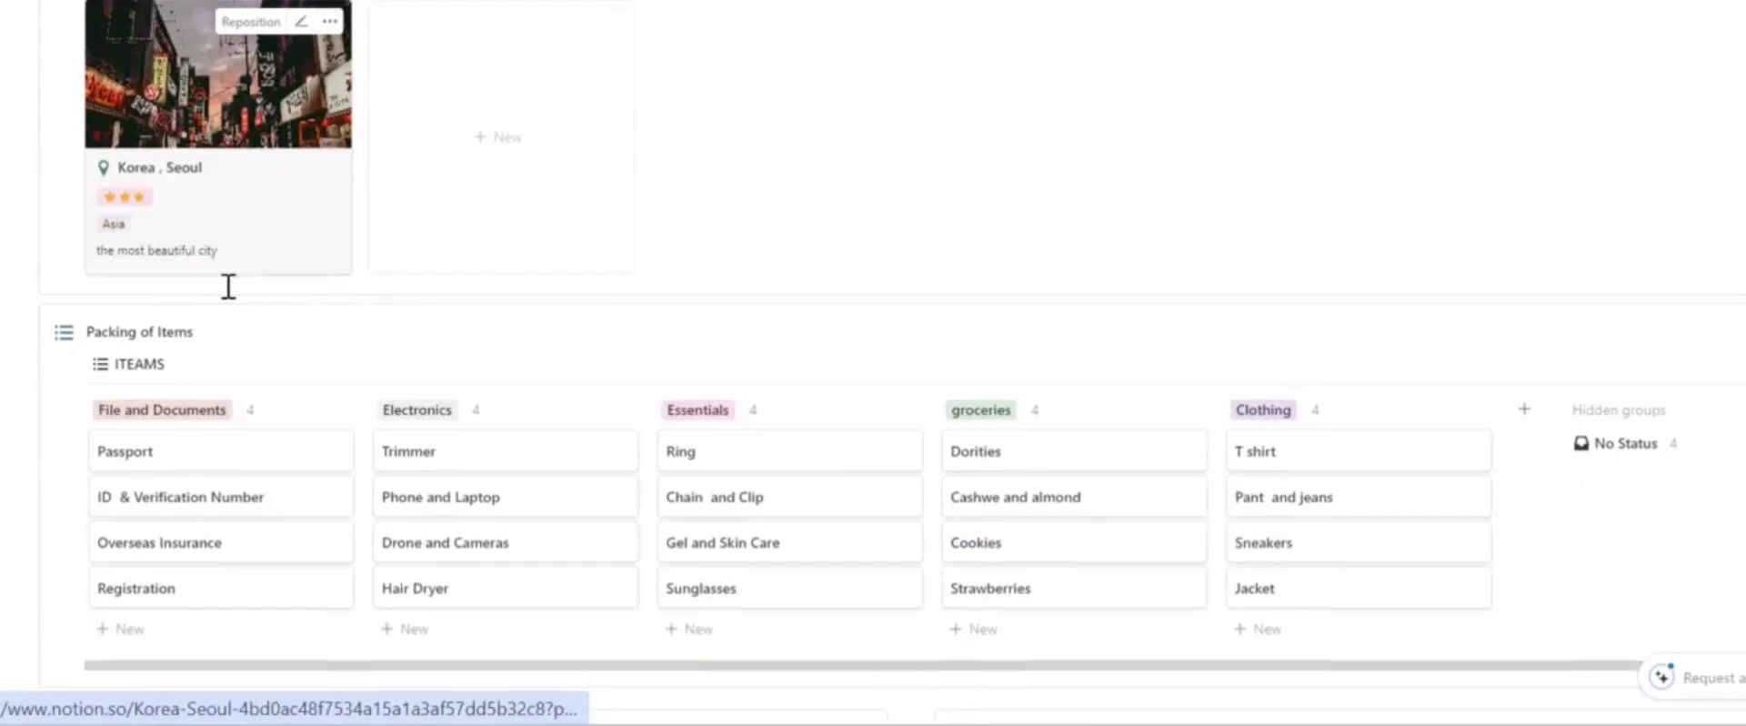
pyautogui.scroll(-3, 546, 264)
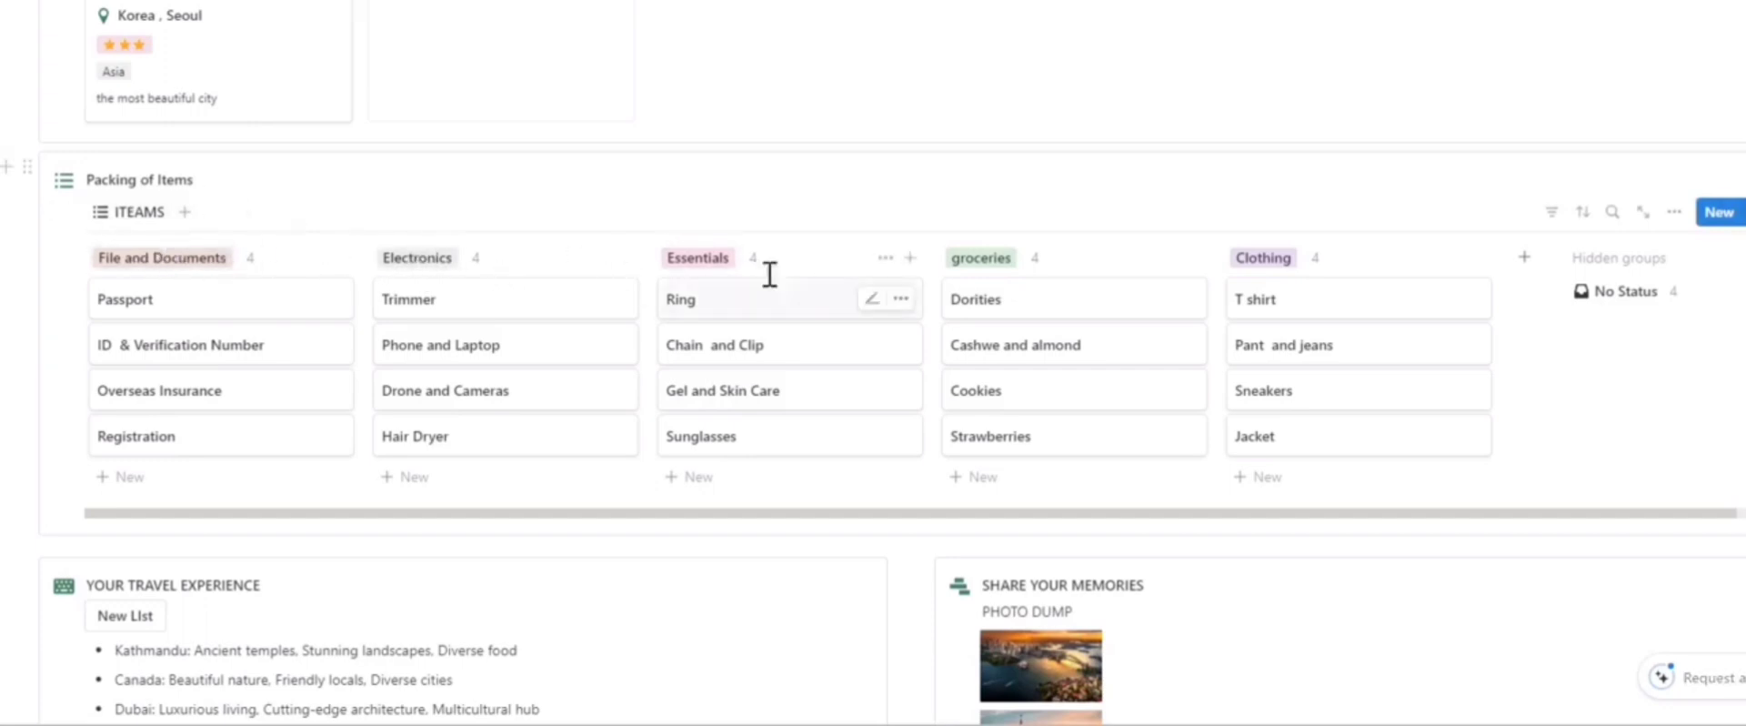
pyautogui.moveTo(505, 542)
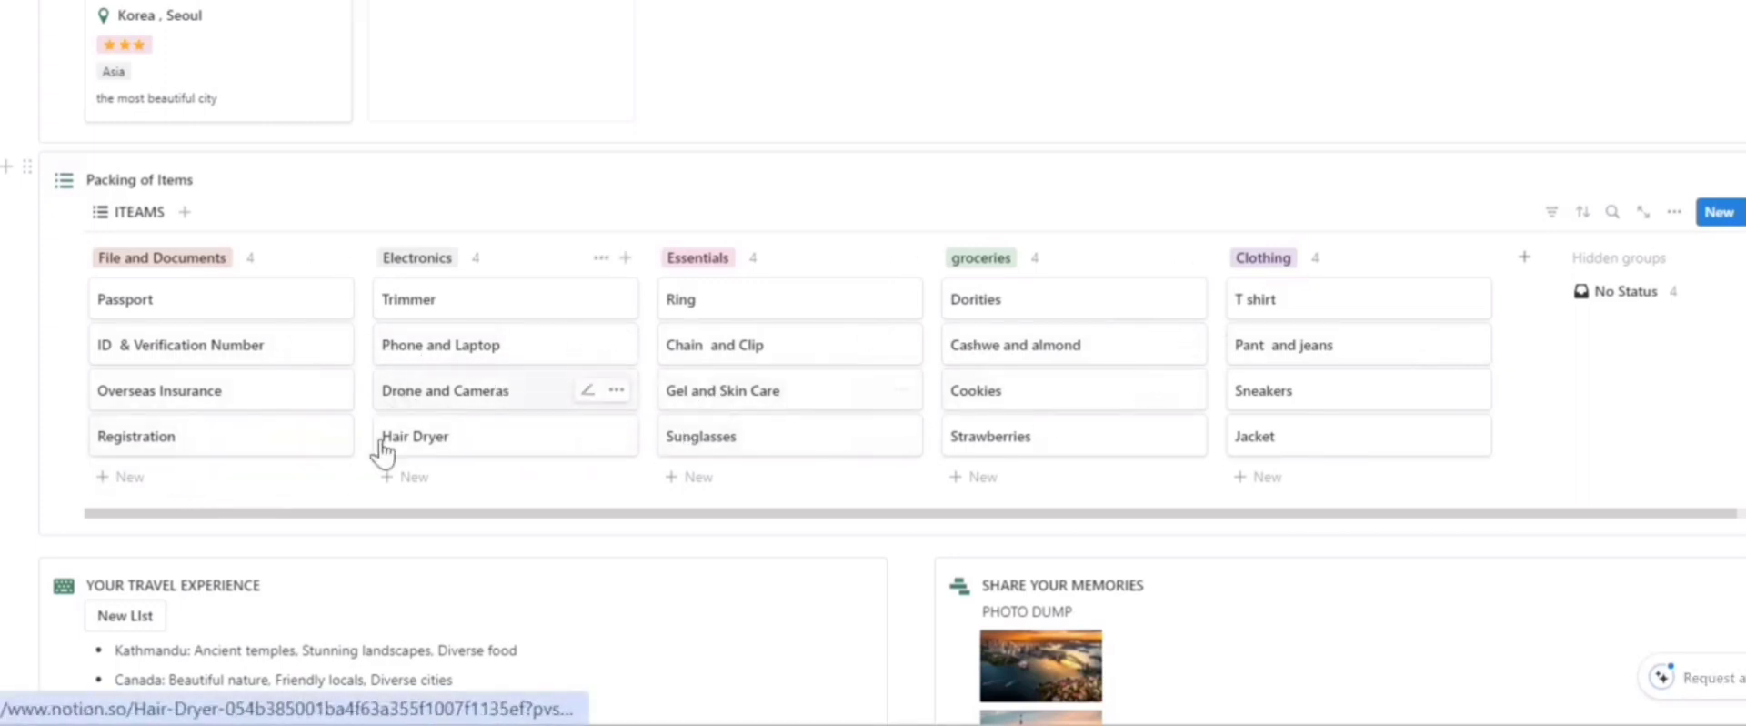
# Step: Add new cards under File and Documents, Electronics, Essentials, groceries and Clothing, leaving them untitled
pyautogui.click(234, 482)
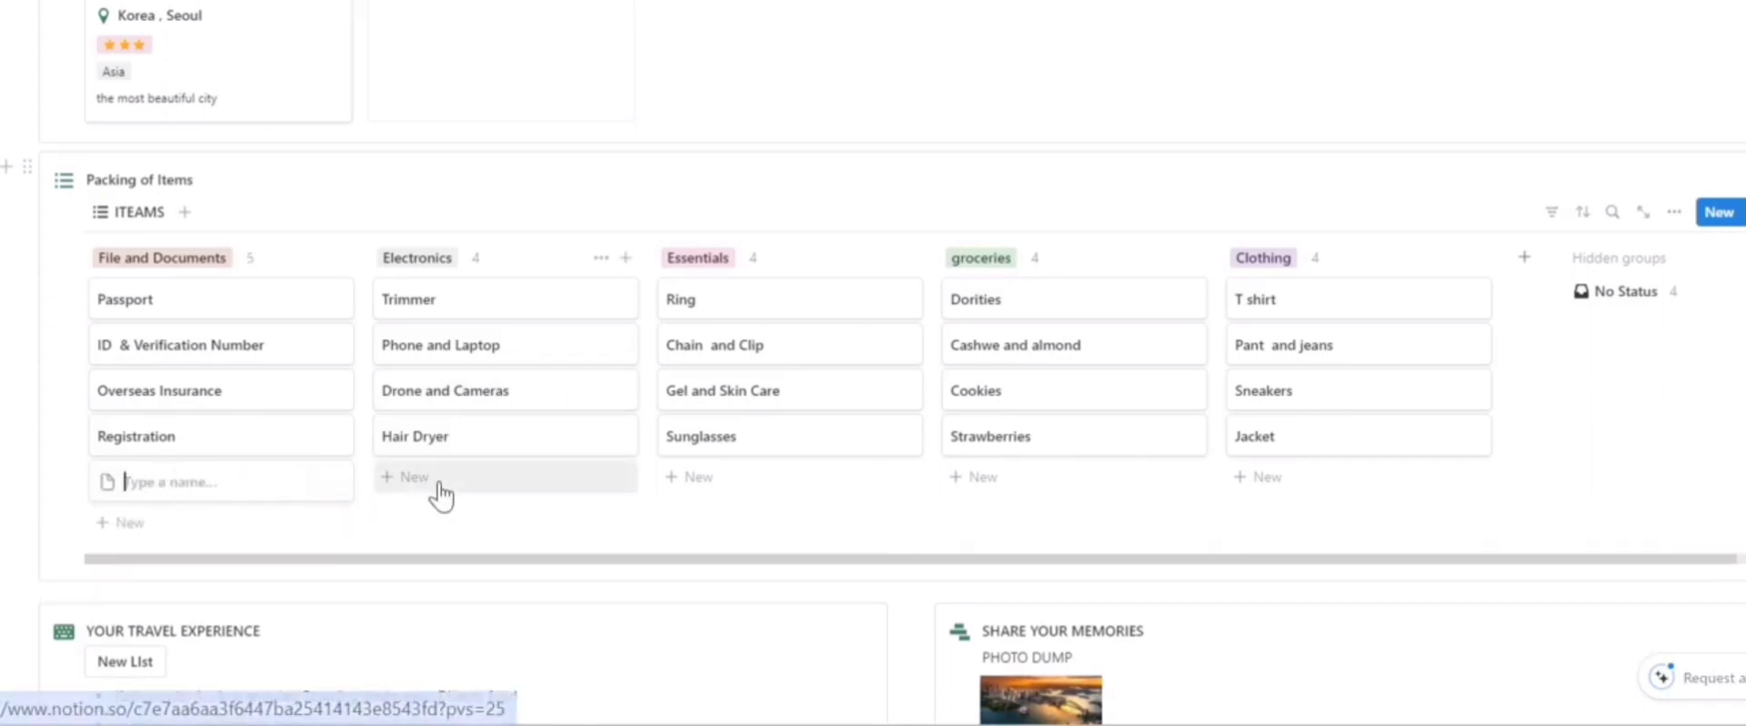
pyautogui.click(414, 477)
pyautogui.click(738, 477)
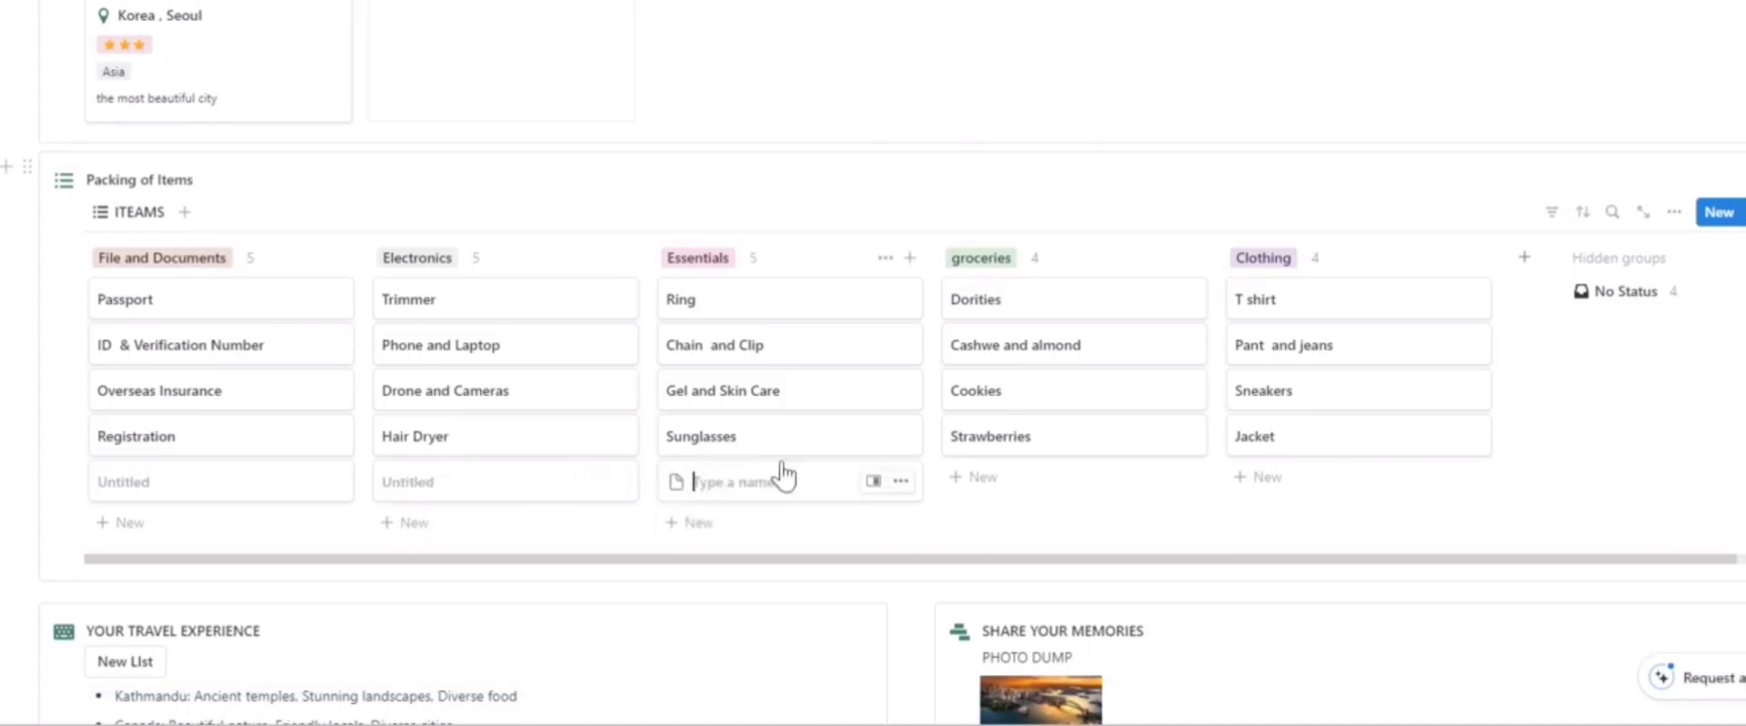
pyautogui.click(1021, 480)
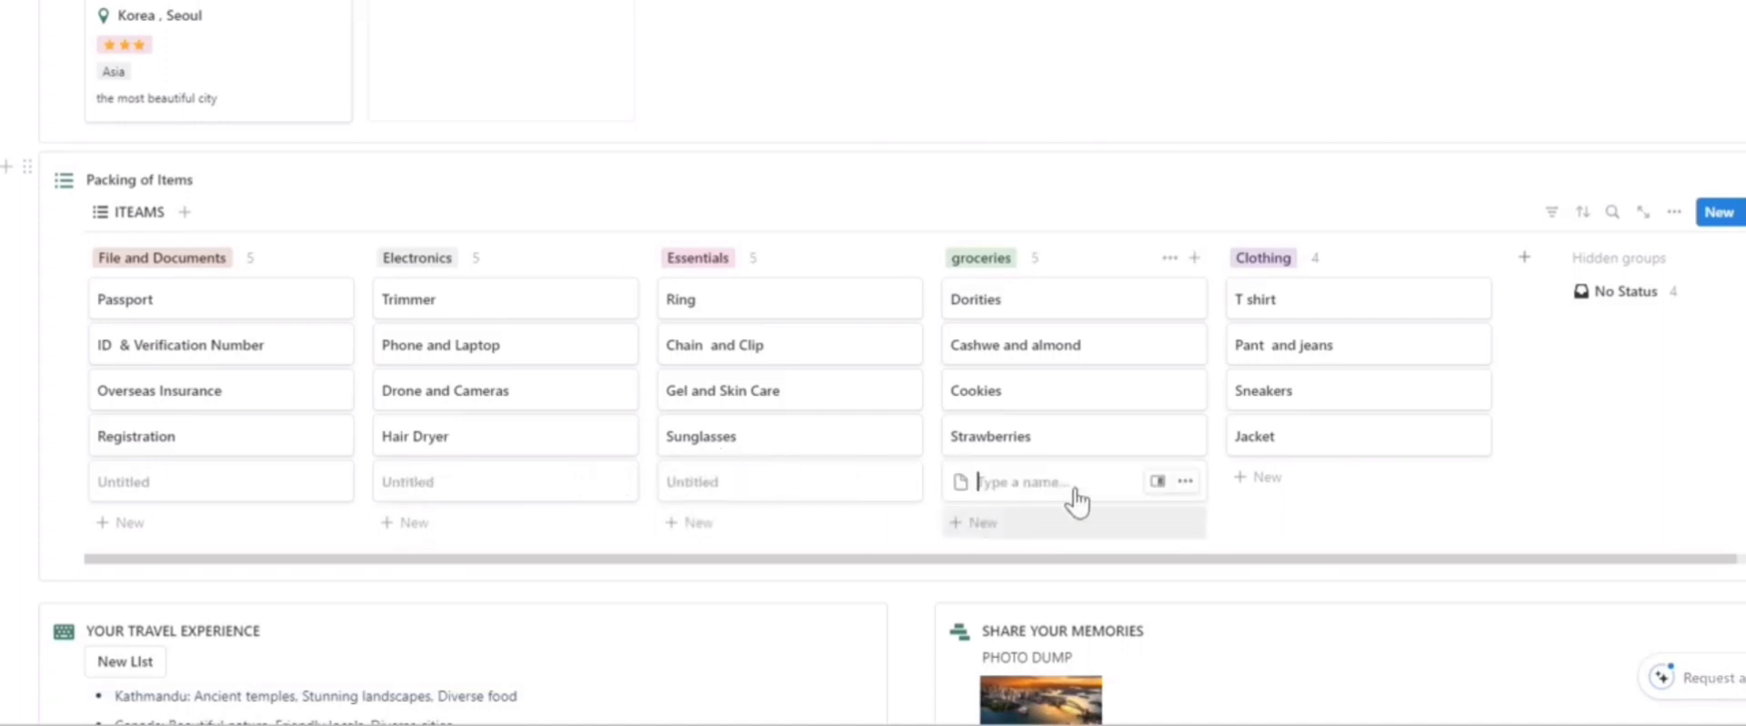
pyautogui.click(1286, 480)
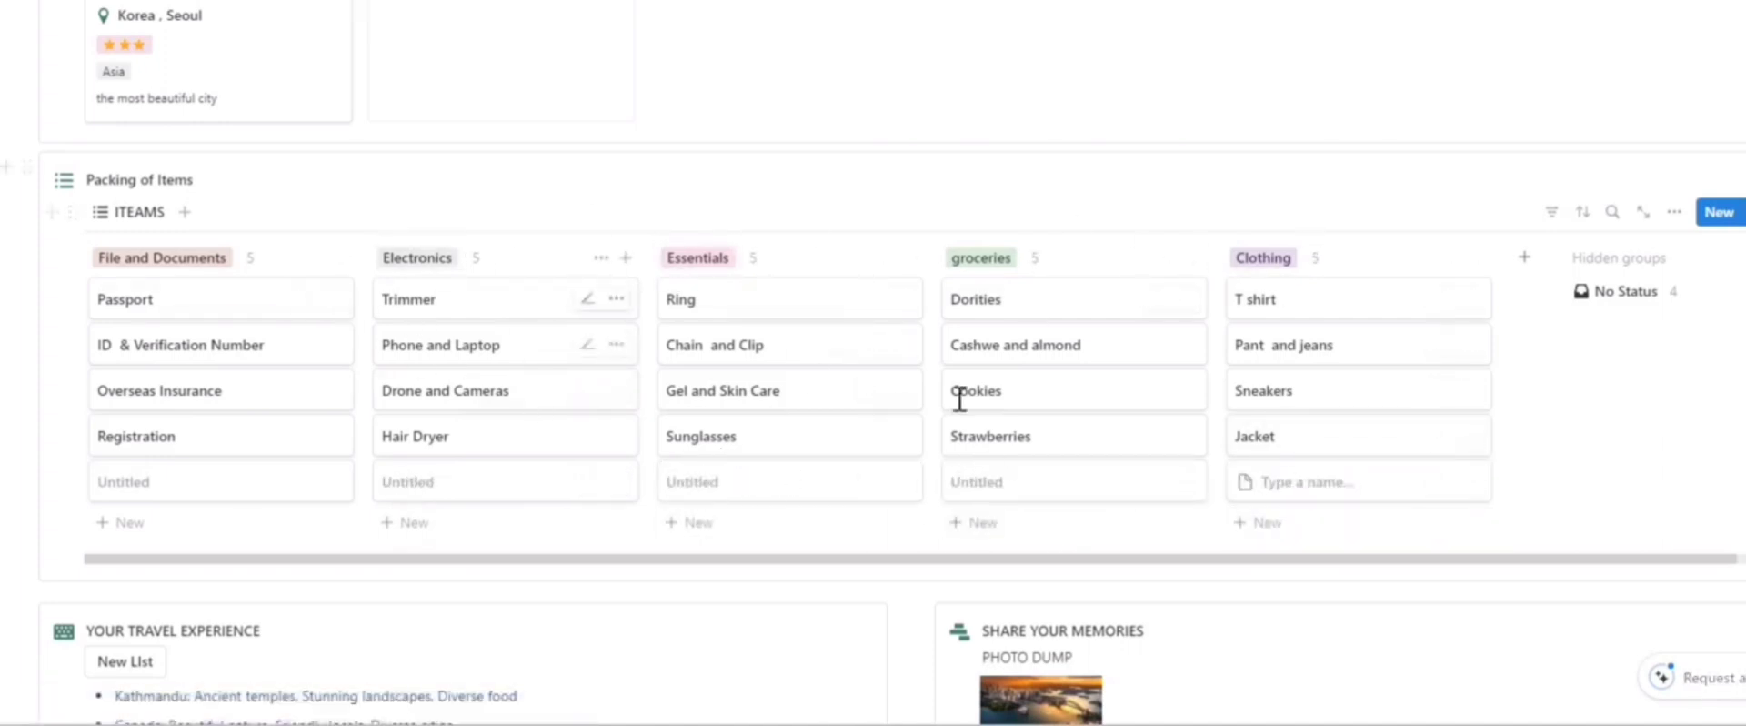
pyautogui.click(991, 175)
# Step: Scroll down to the Travel Experience notes and the two-photo memories dump
pyautogui.scroll(-2, 1091, 209)
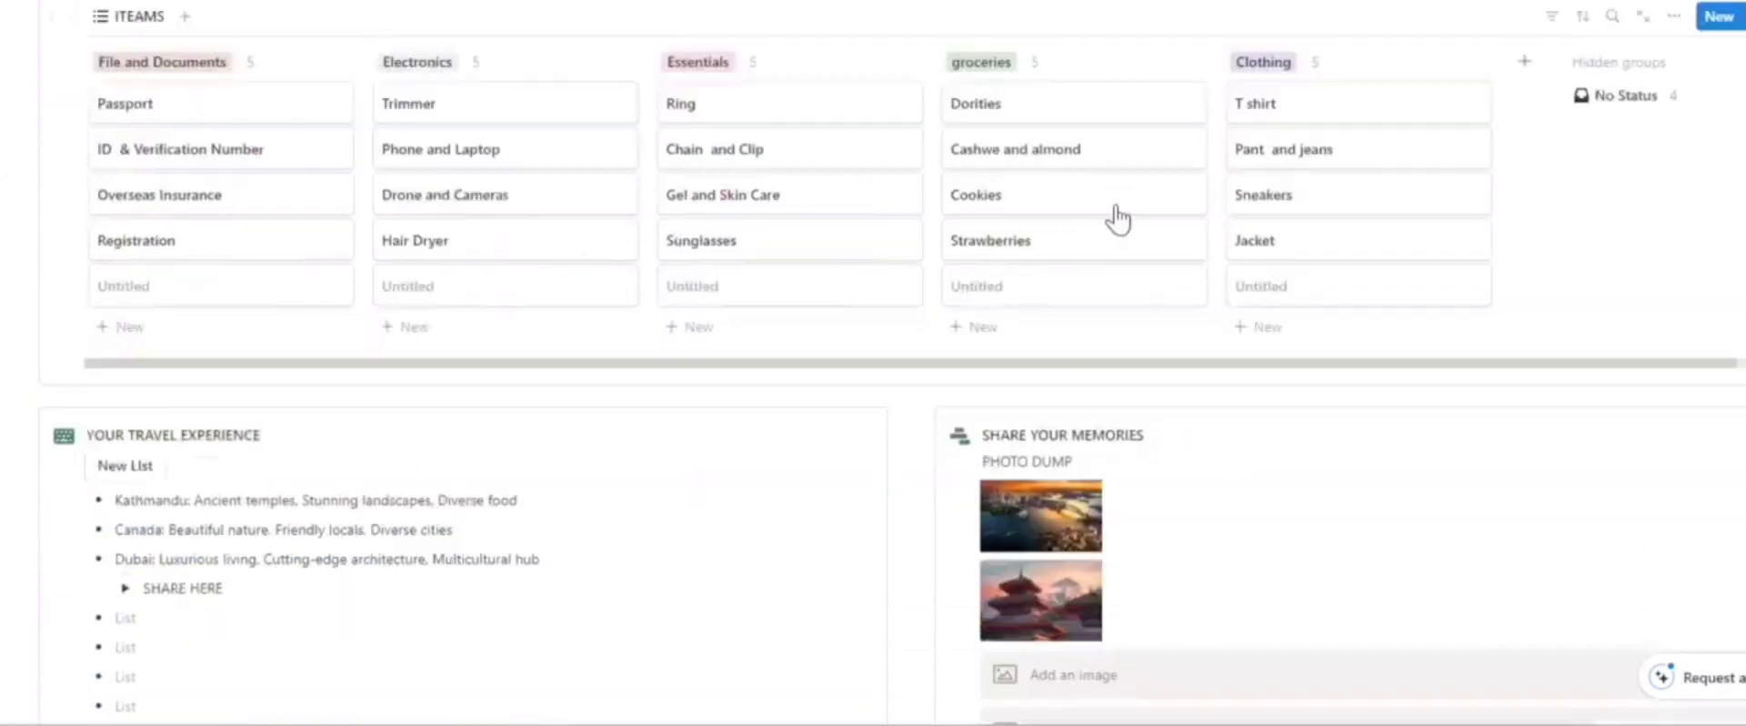
pyautogui.scroll(4, 943, 233)
pyautogui.scroll(-2, 1189, 455)
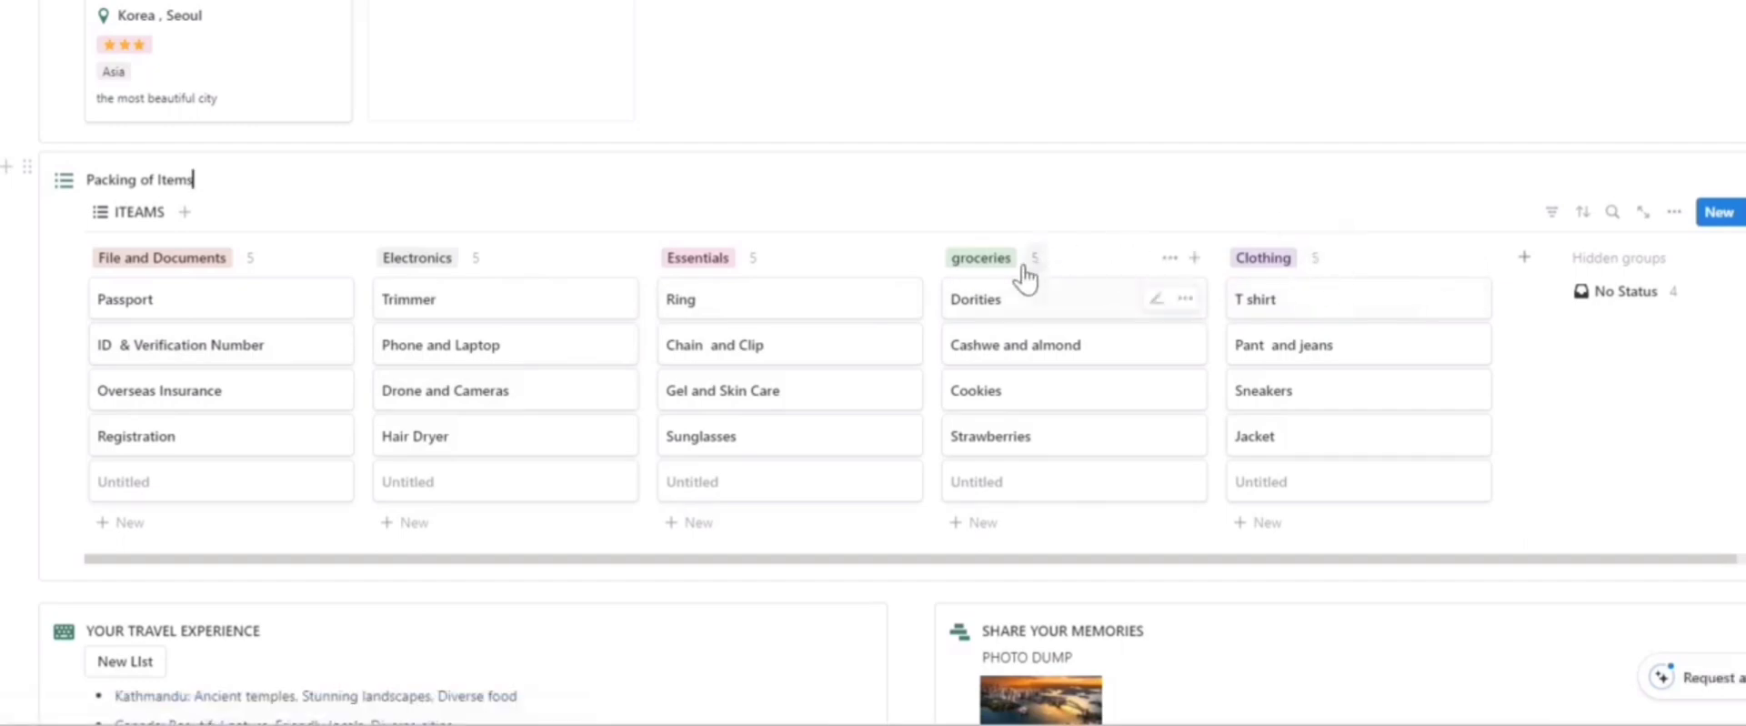
pyautogui.scroll(2, 455, 391)
pyautogui.scroll(-2, 364, 401)
pyautogui.scroll(-2, 309, 327)
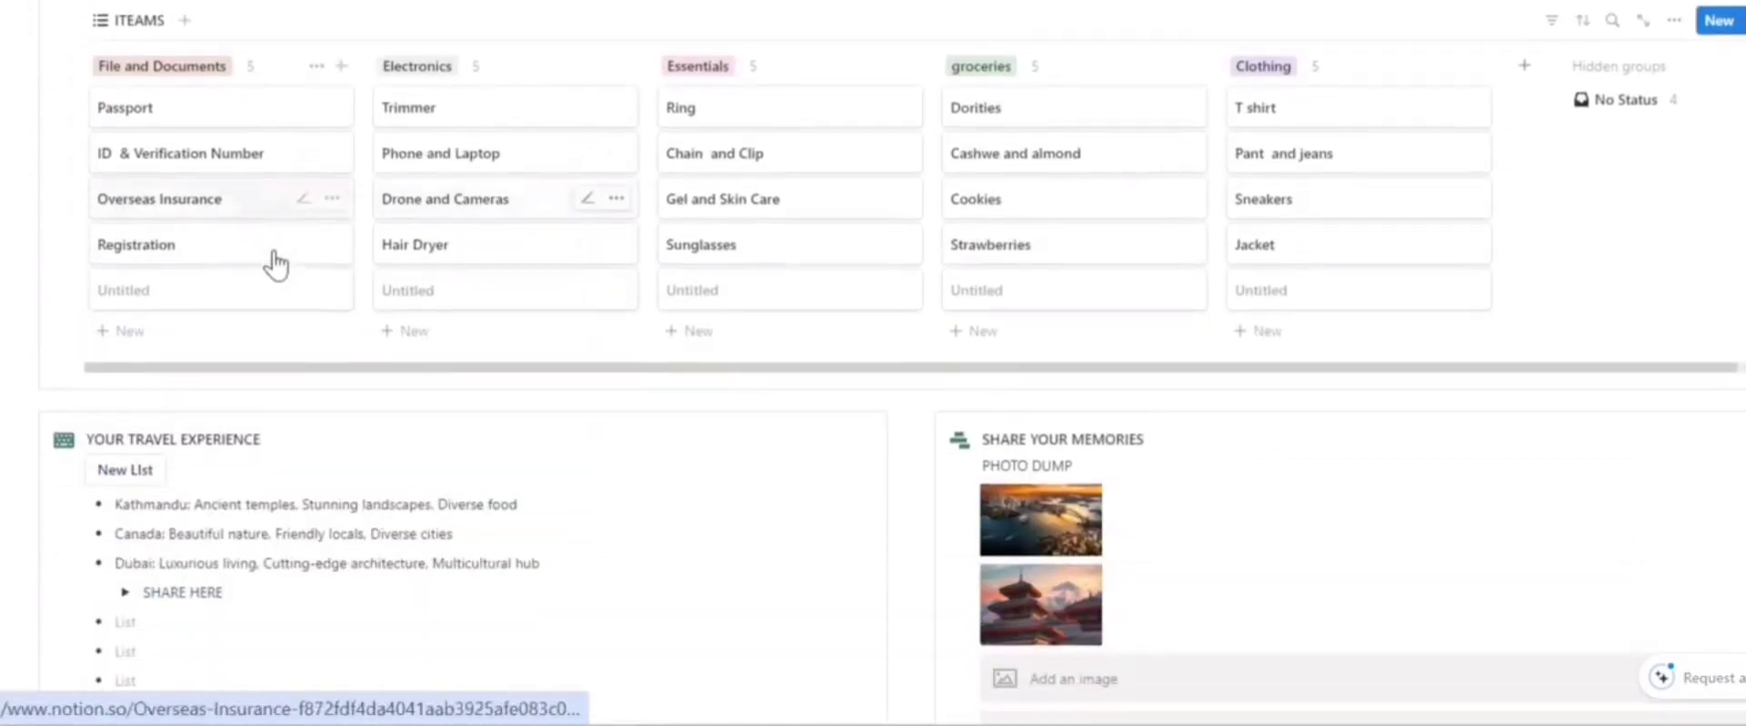
pyautogui.scroll(-2, 834, 233)
pyautogui.scroll(-2, 564, 276)
pyautogui.scroll(2, 186, 296)
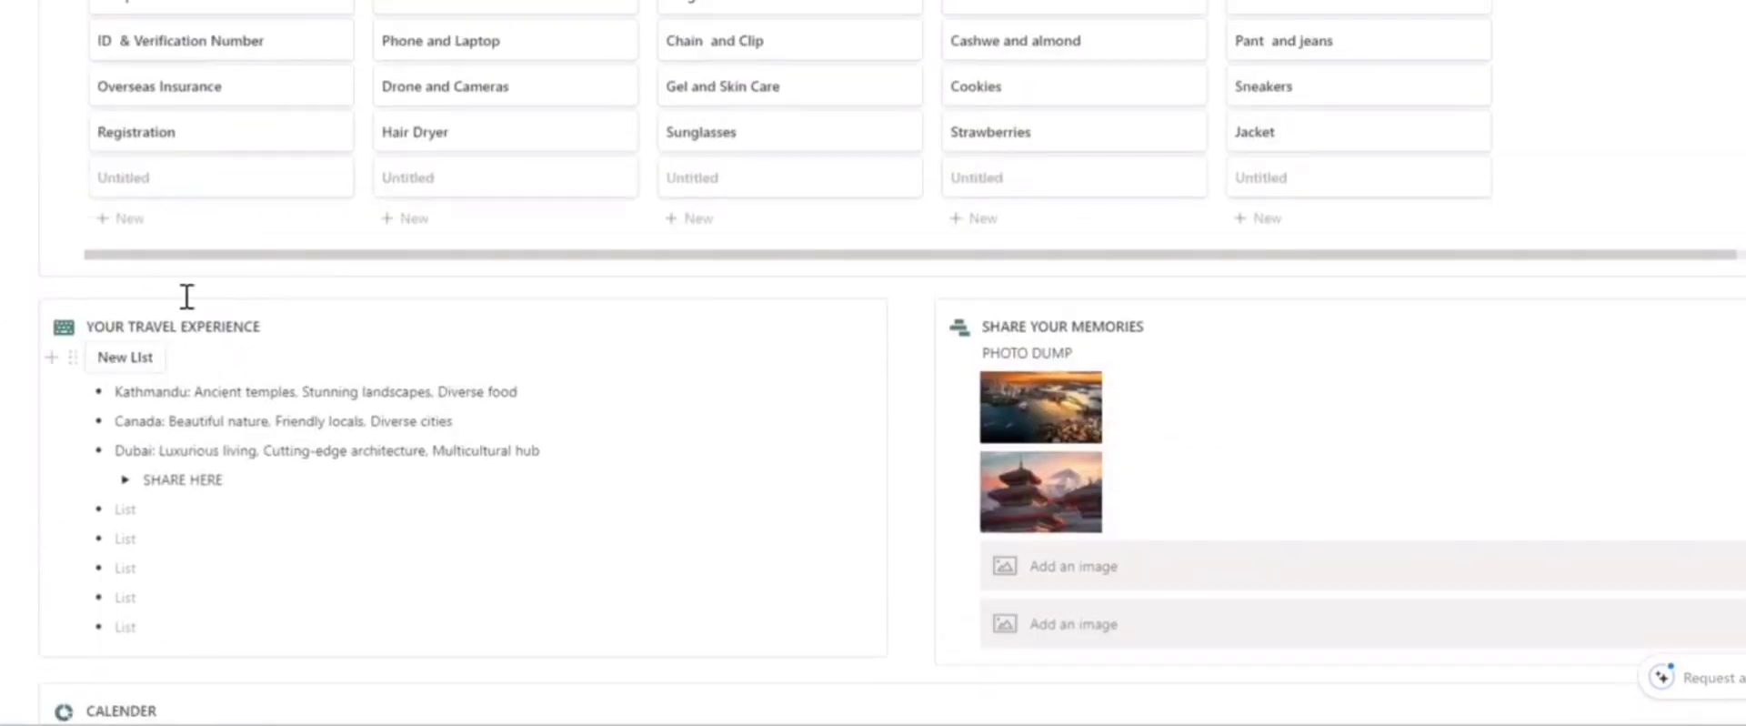
pyautogui.moveTo(284, 533)
pyautogui.scroll(-2, 363, 424)
pyautogui.scroll(2, 336, 433)
pyautogui.click(121, 485)
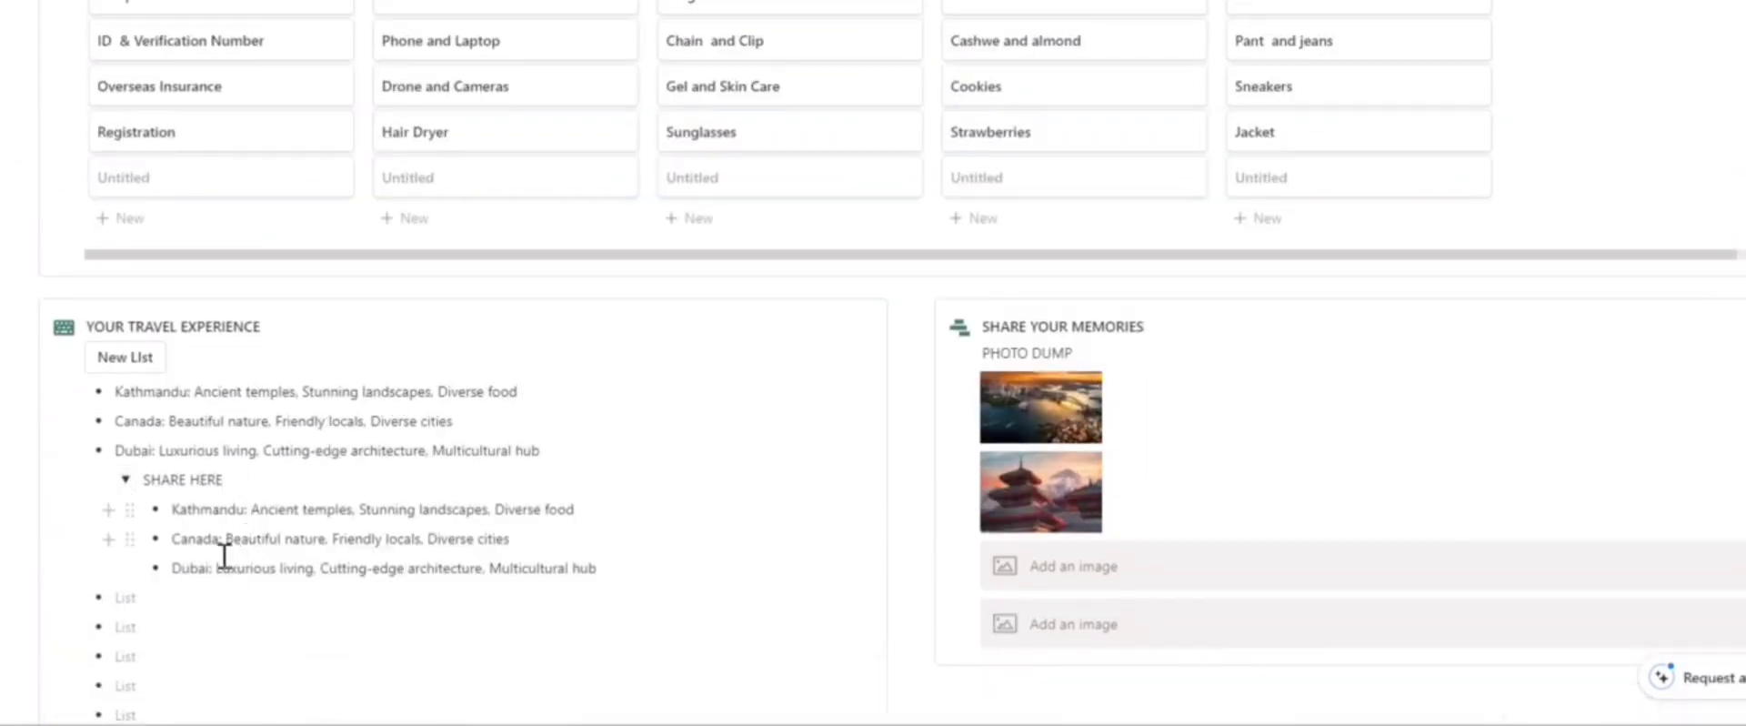
pyautogui.click(125, 482)
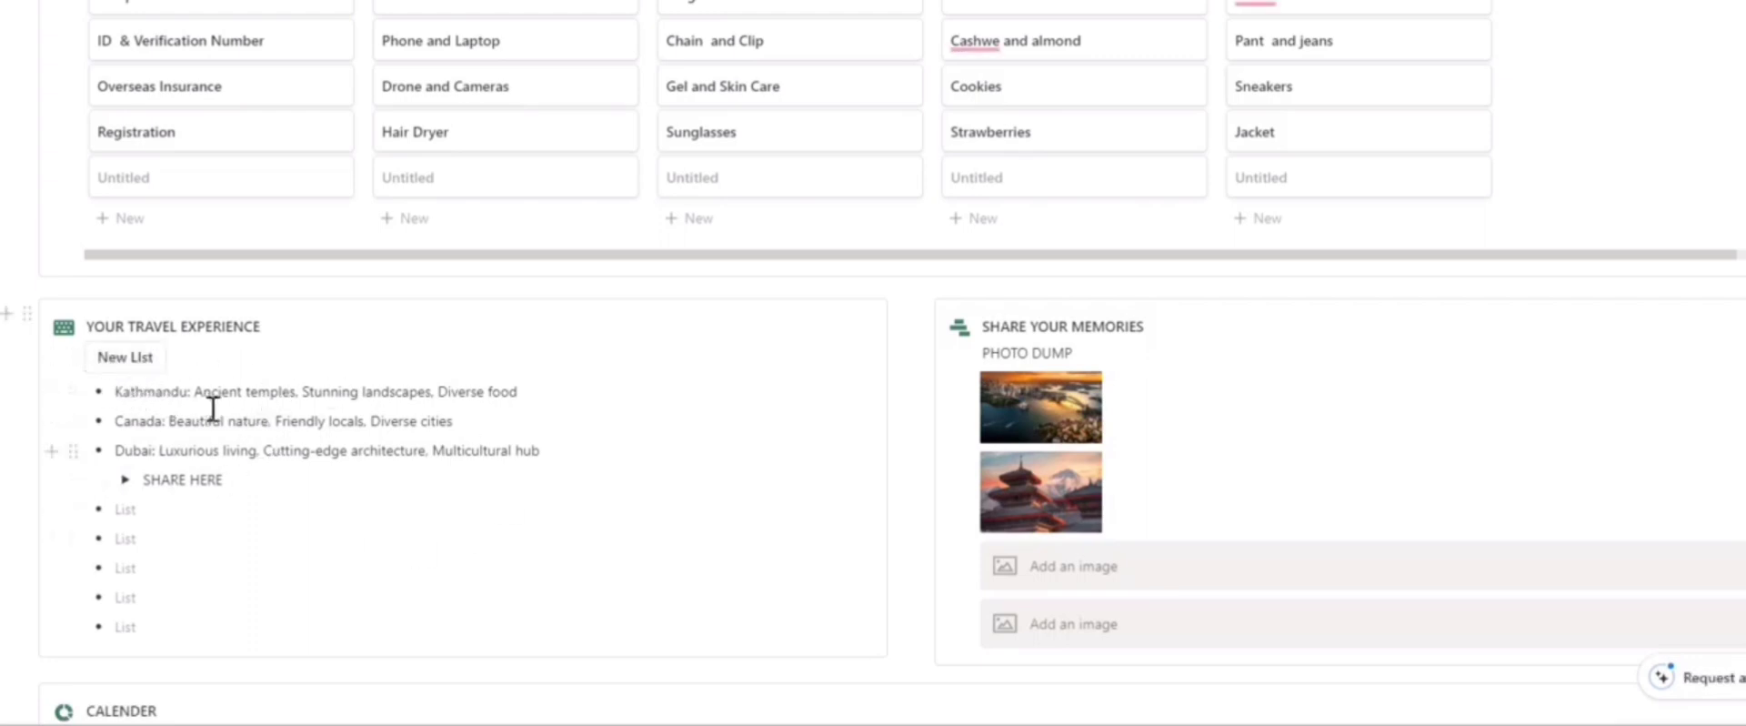
# Step: Insert two empty List bullets above the Kathmandu line
pyautogui.click(127, 358)
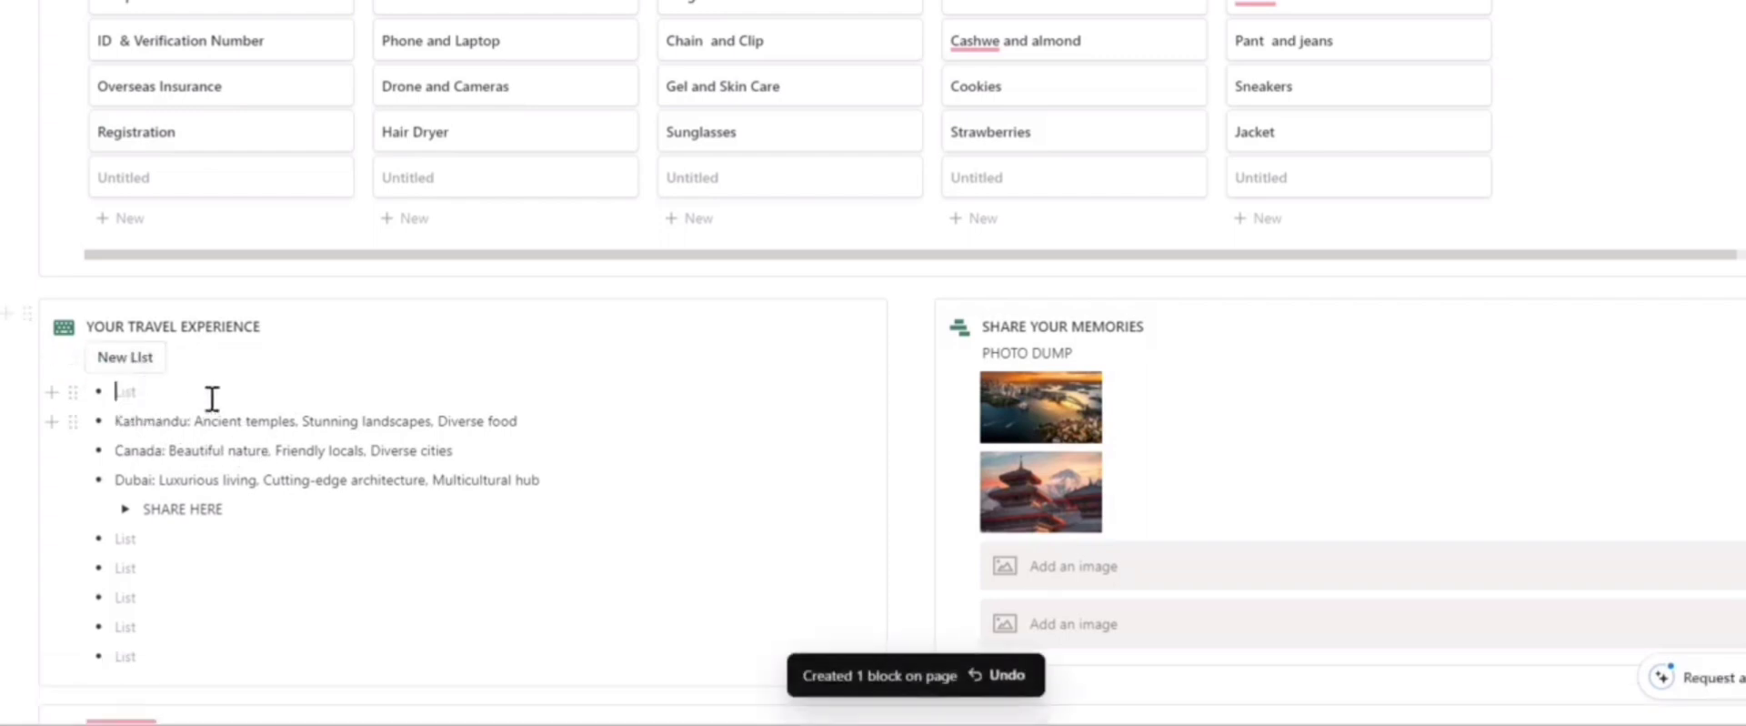
pyautogui.click(123, 362)
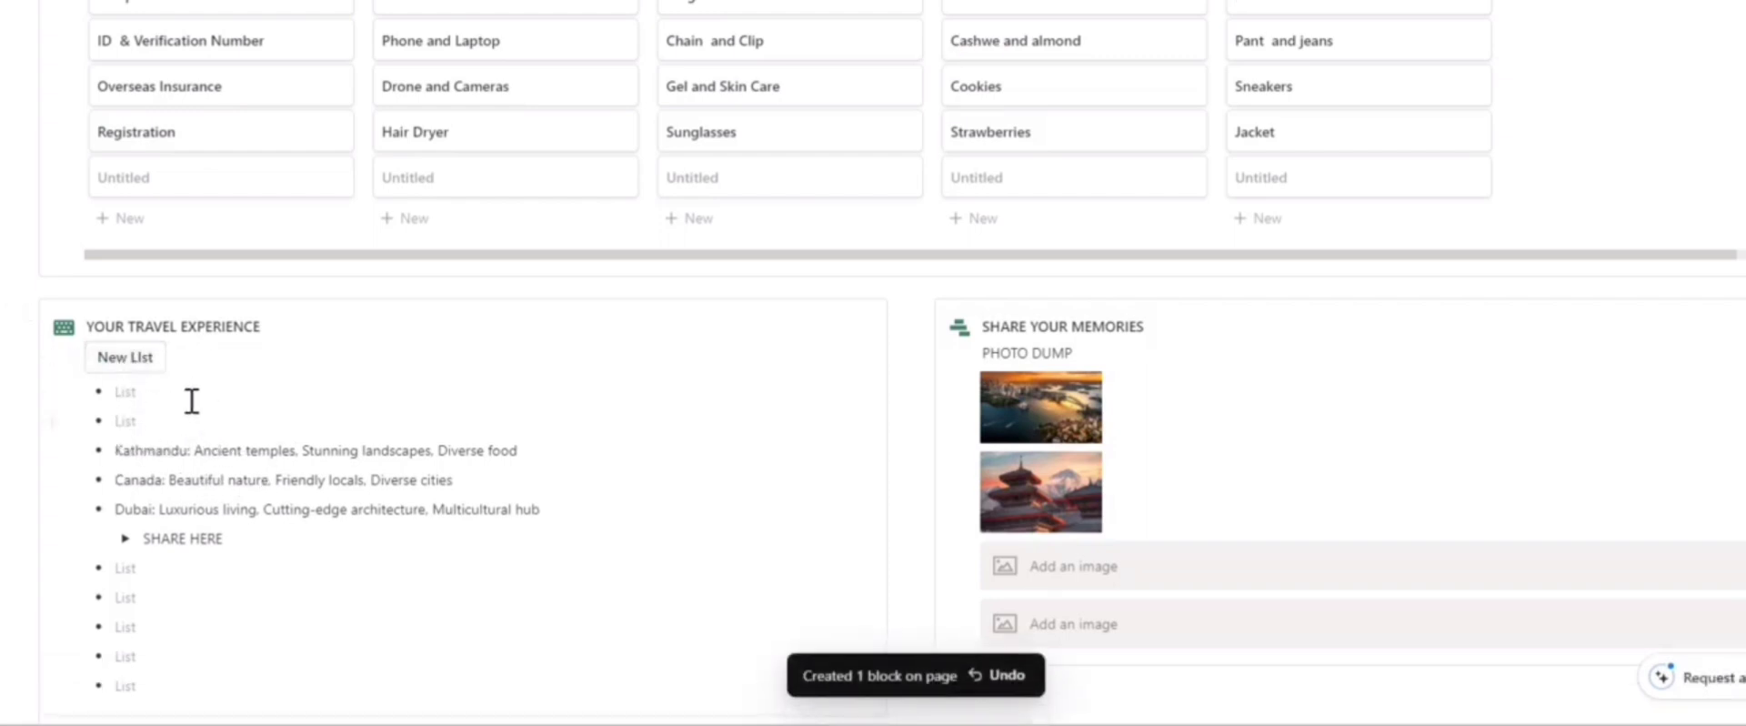
pyautogui.scroll(-3, 1177, 335)
pyautogui.scroll(3, 1118, 359)
pyautogui.scroll(-3, 1219, 363)
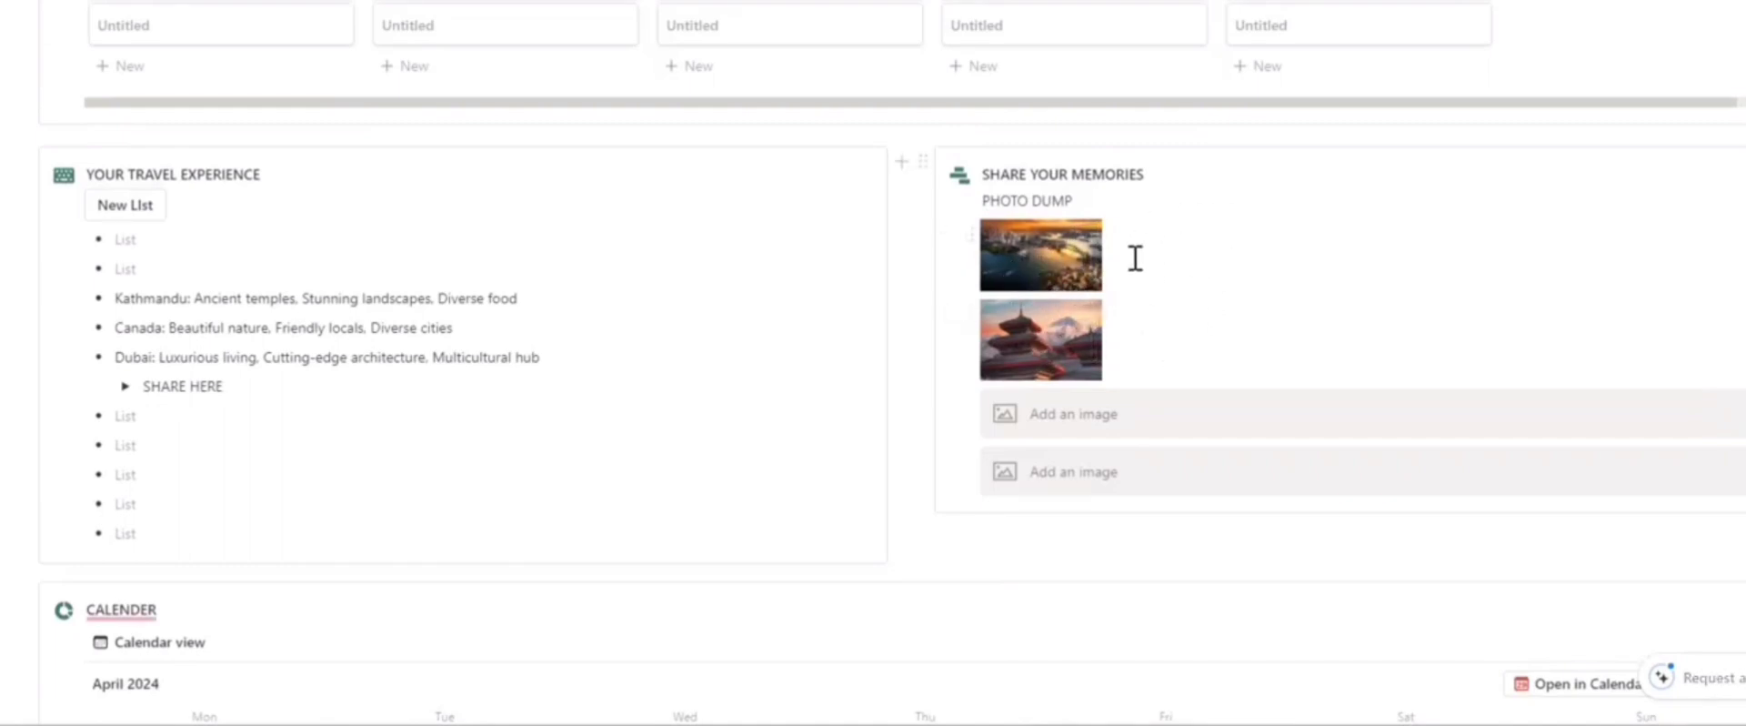
# Step: Scroll down to the CALENDER section's April 2024 calendar view
pyautogui.scroll(-2, 1291, 214)
pyautogui.scroll(-5, 1293, 219)
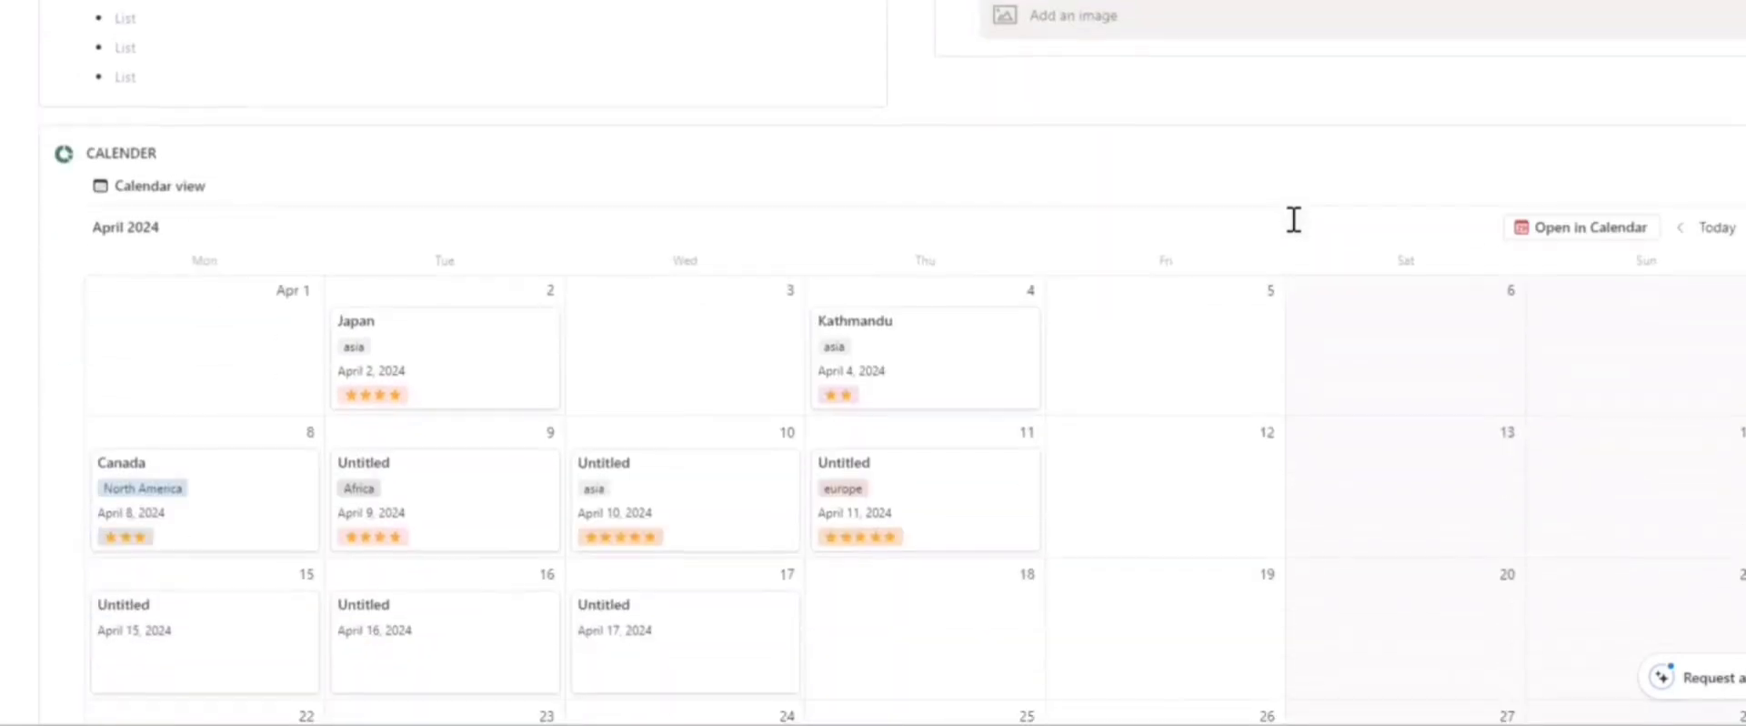
pyautogui.scroll(3, 1293, 219)
pyautogui.scroll(4, 1182, 209)
pyautogui.scroll(-2, 1021, 281)
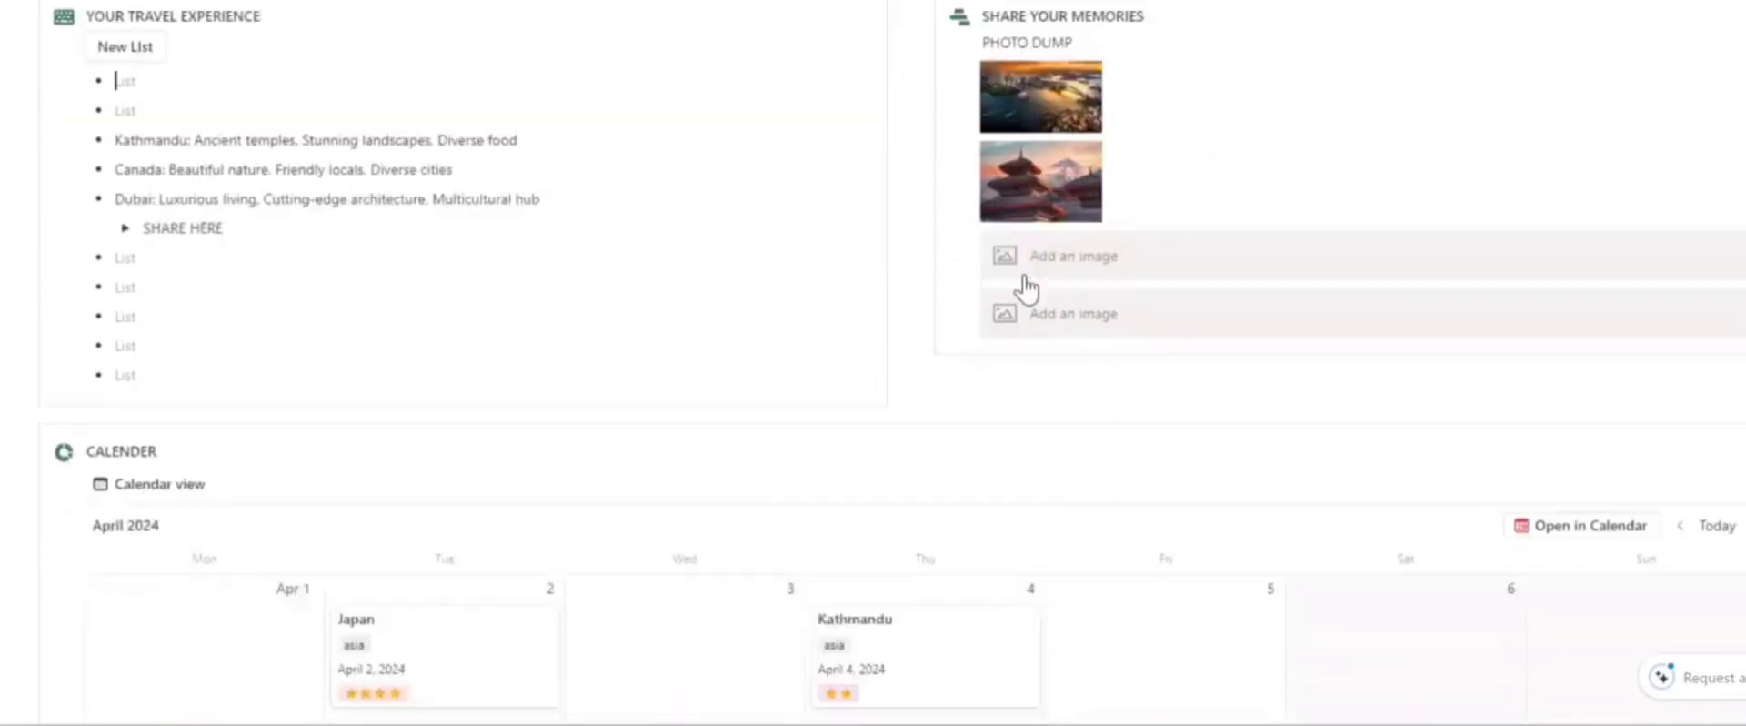
pyautogui.scroll(-4, 864, 245)
pyautogui.scroll(-2, 300, 218)
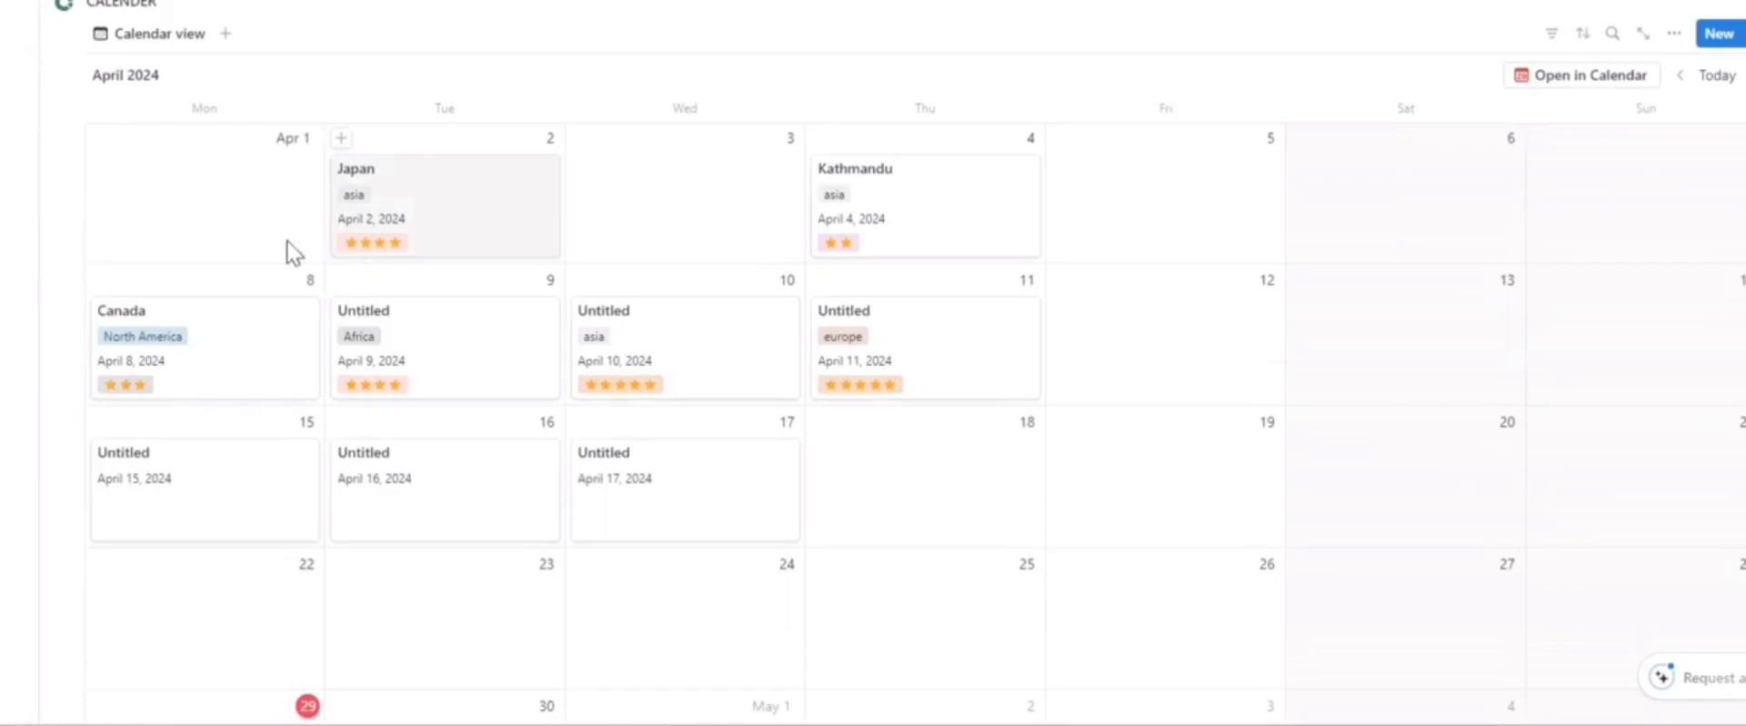
pyautogui.scroll(2, 545, 291)
# Step: Drag the Japan trip to April 3 and back, and shift the untitled April 16 and 17 trips a day later
pyautogui.moveTo(518, 351)
pyautogui.mouseDown()
pyautogui.moveTo(664, 368)
pyautogui.moveTo(387, 359)
pyautogui.mouseUp()
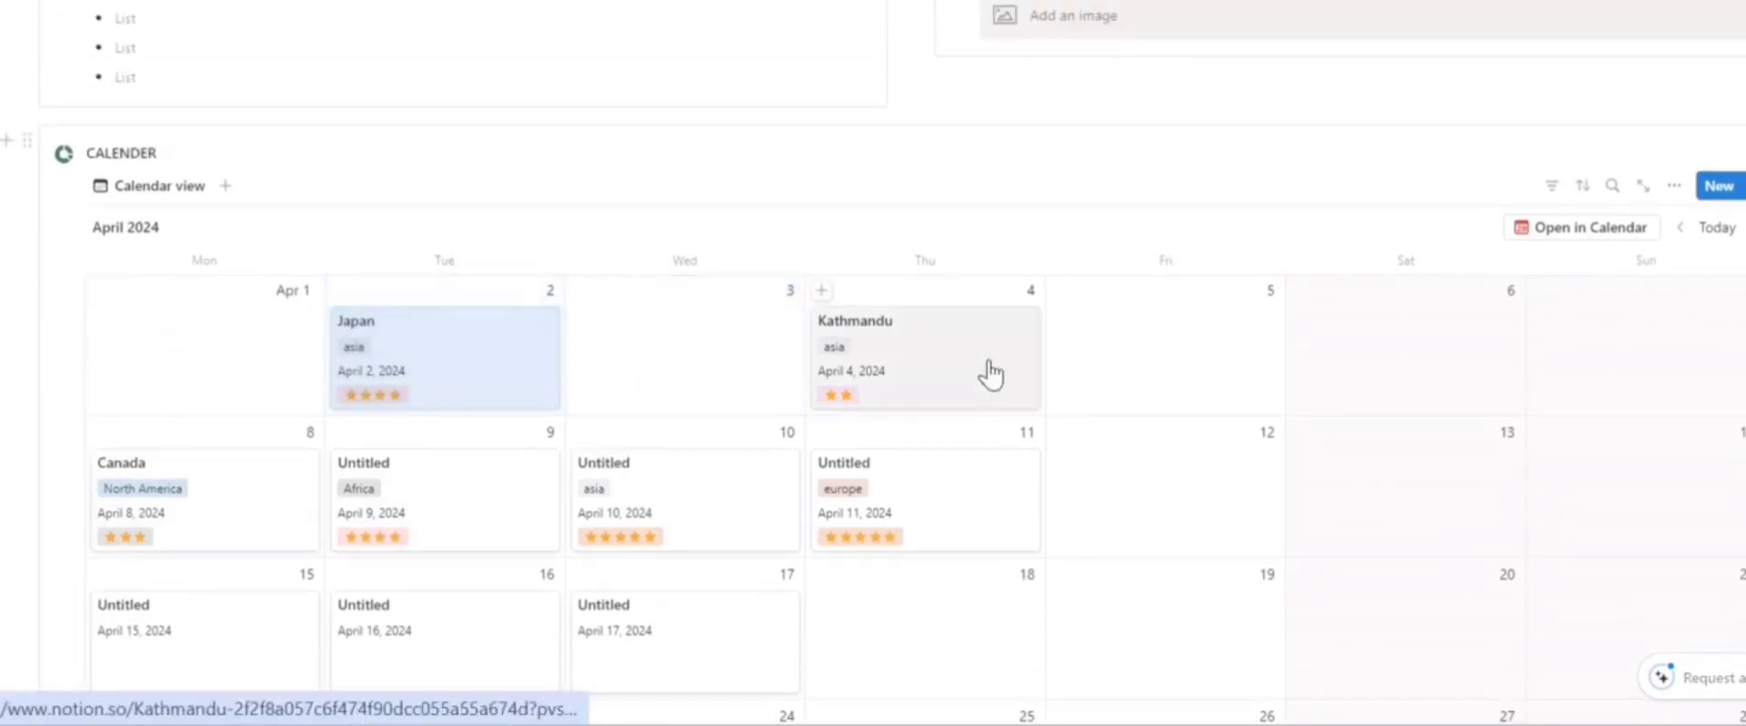
pyautogui.scroll(-2, 994, 370)
pyautogui.moveTo(935, 370); pyautogui.dragTo(977, 359)
pyautogui.moveTo(721, 480); pyautogui.dragTo(875, 470)
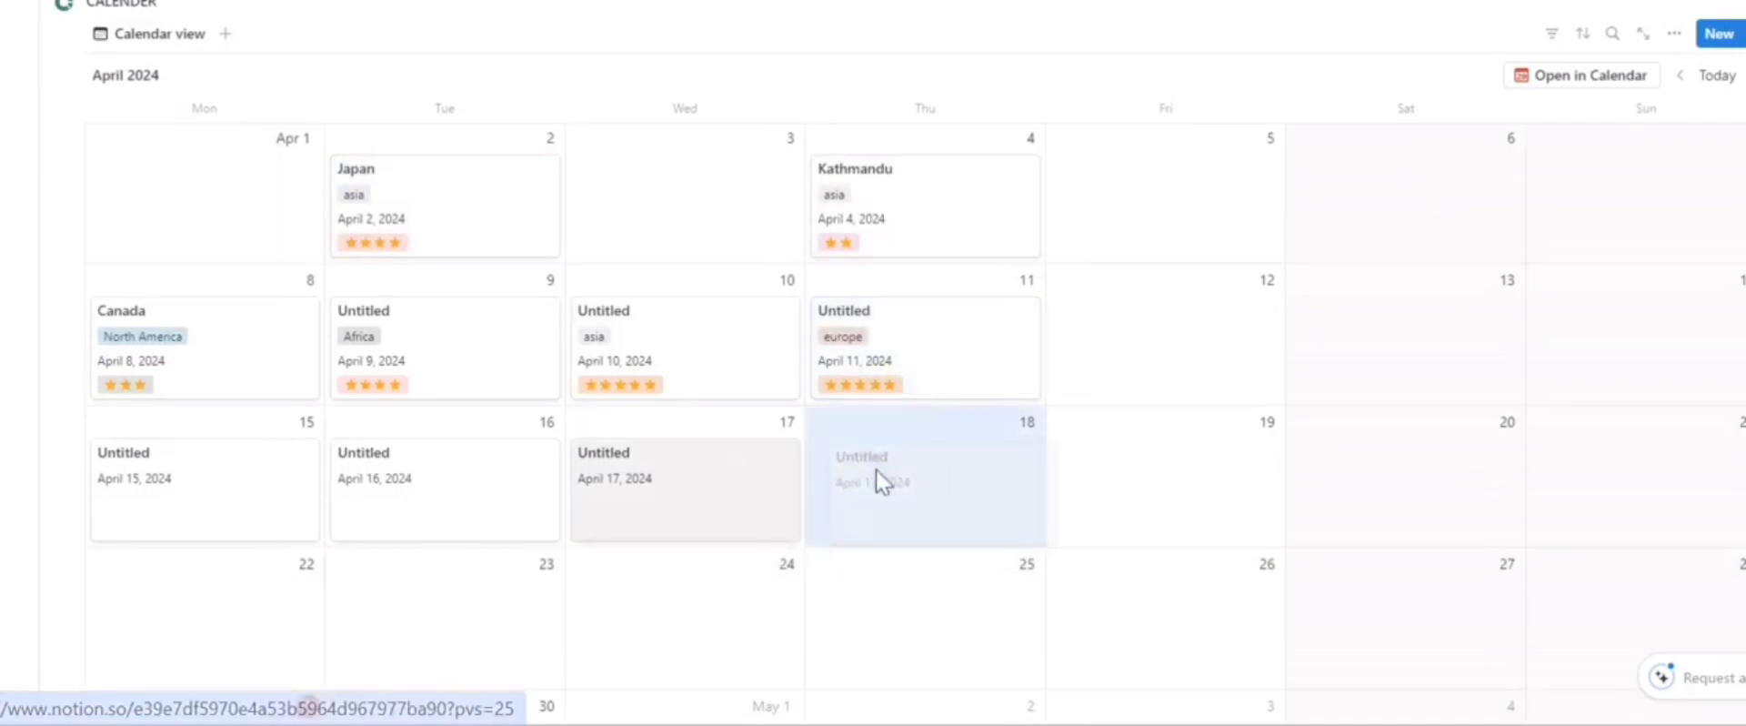
pyautogui.scroll(-2, 592, 488)
pyautogui.moveTo(466, 364); pyautogui.dragTo(466, 460)
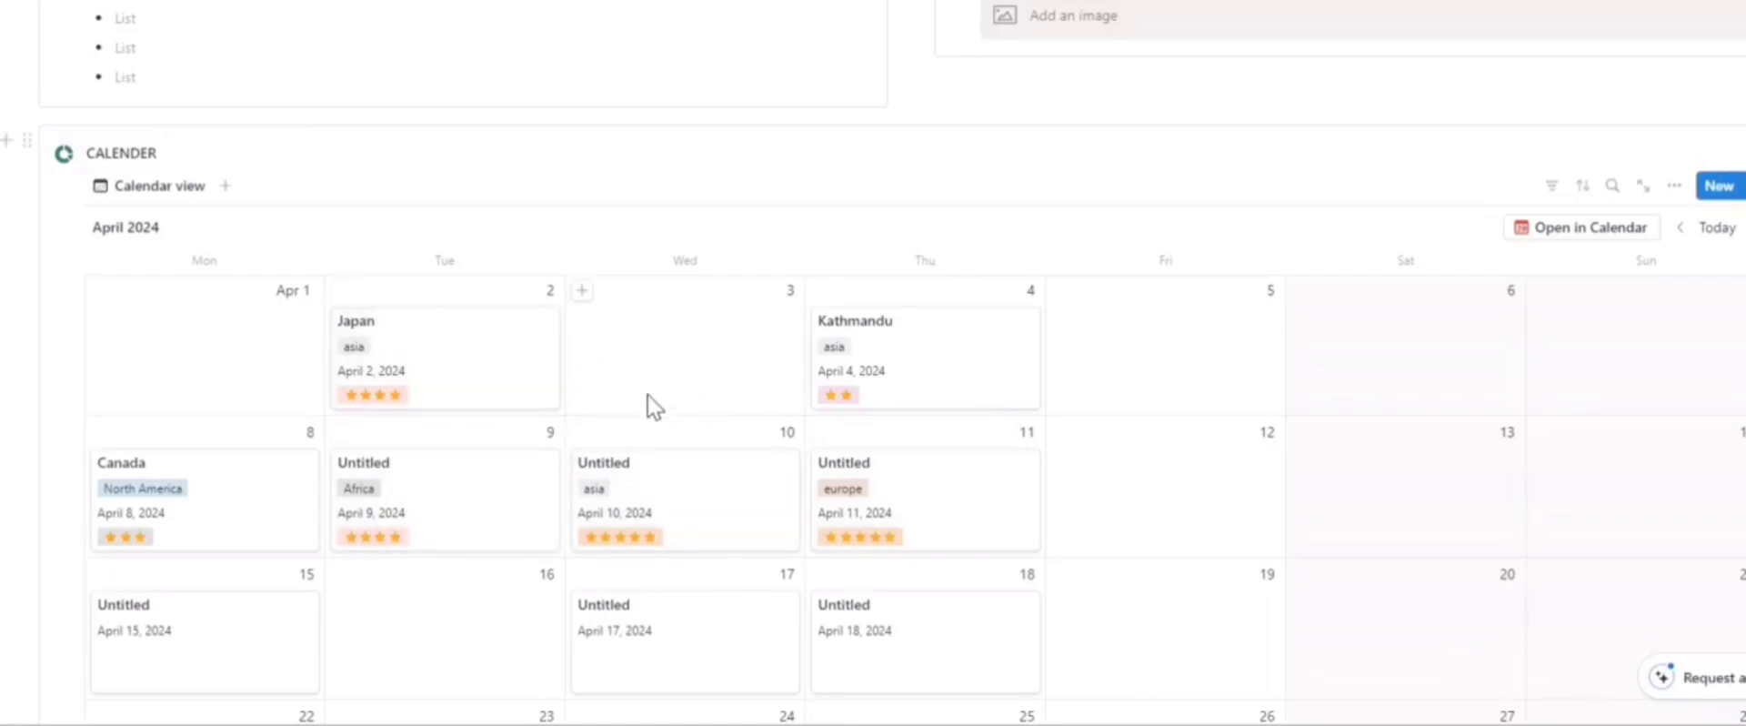
# Step: Scroll back up until the packing board is in view
pyautogui.scroll(-2, 648, 405)
pyautogui.scroll(2, 618, 423)
pyautogui.scroll(1, 916, 397)
pyautogui.scroll(2, 893, 414)
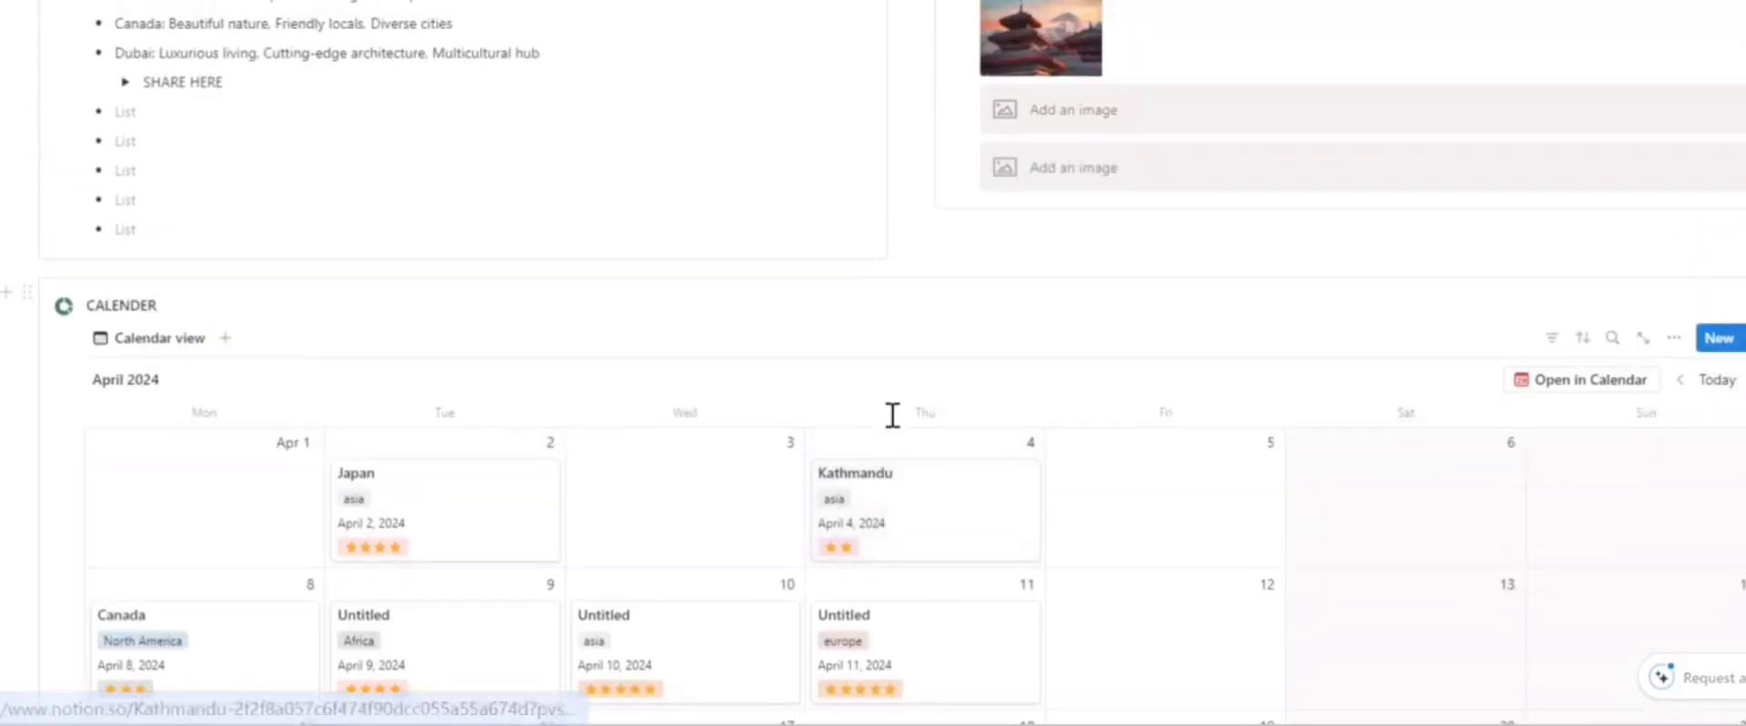
pyautogui.scroll(5, 889, 409)
pyautogui.scroll(5, 893, 430)
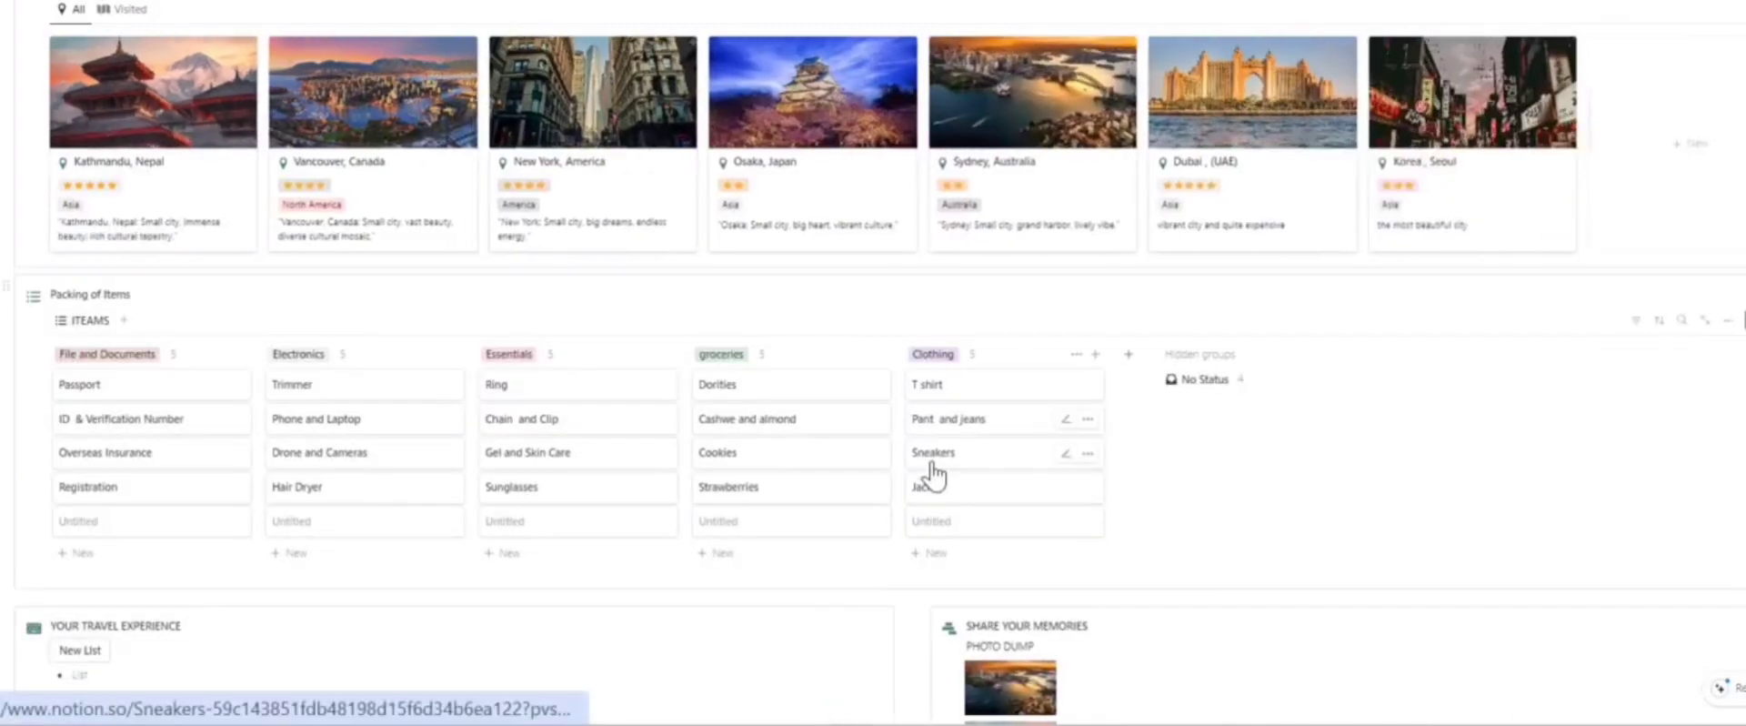
pyautogui.scroll(4, 980, 473)
pyautogui.scroll(-2, 978, 471)
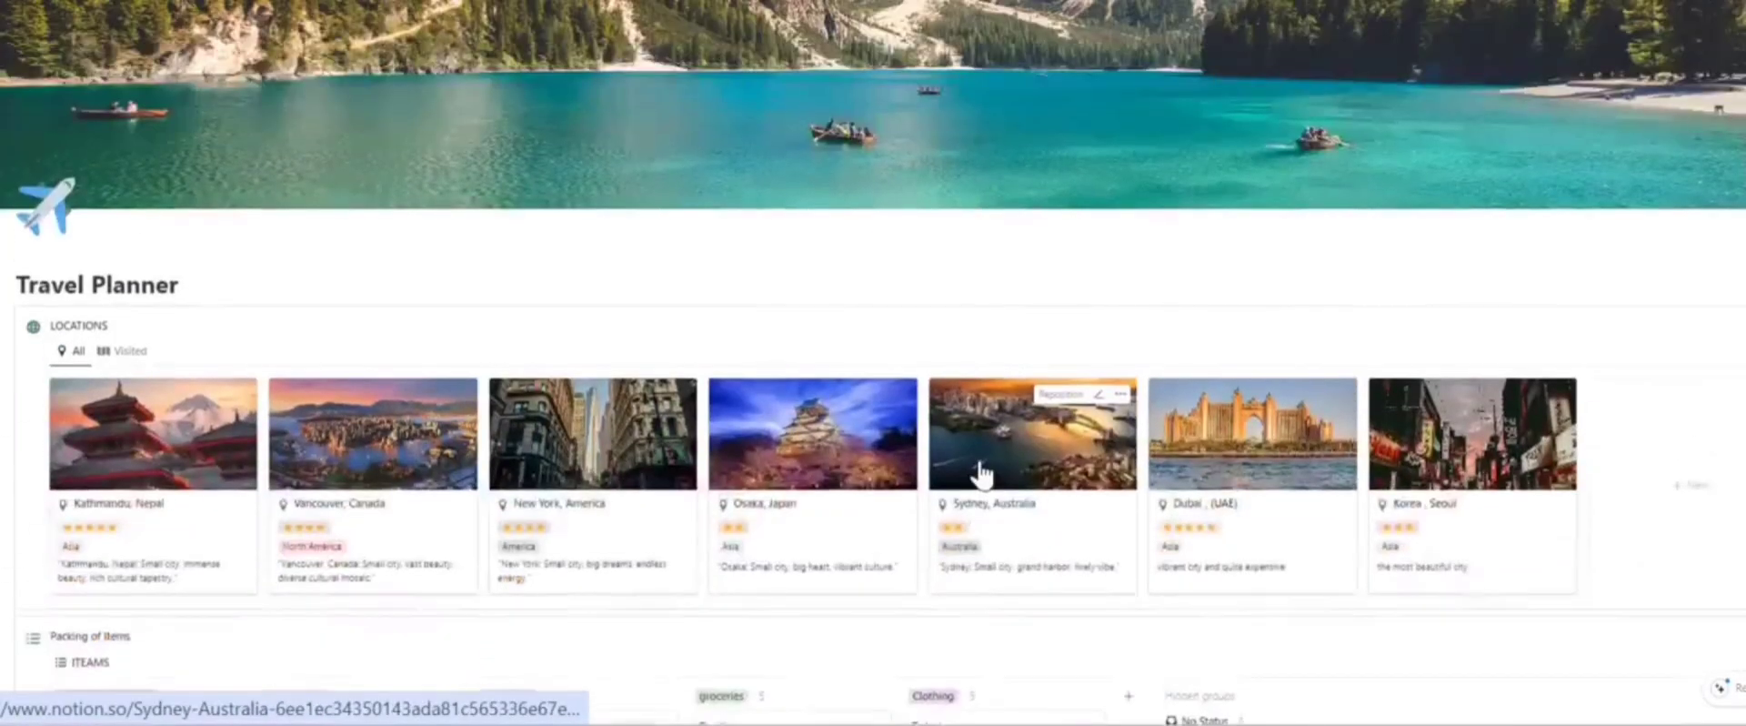
pyautogui.scroll(-2, 980, 473)
pyautogui.scroll(2, 982, 460)
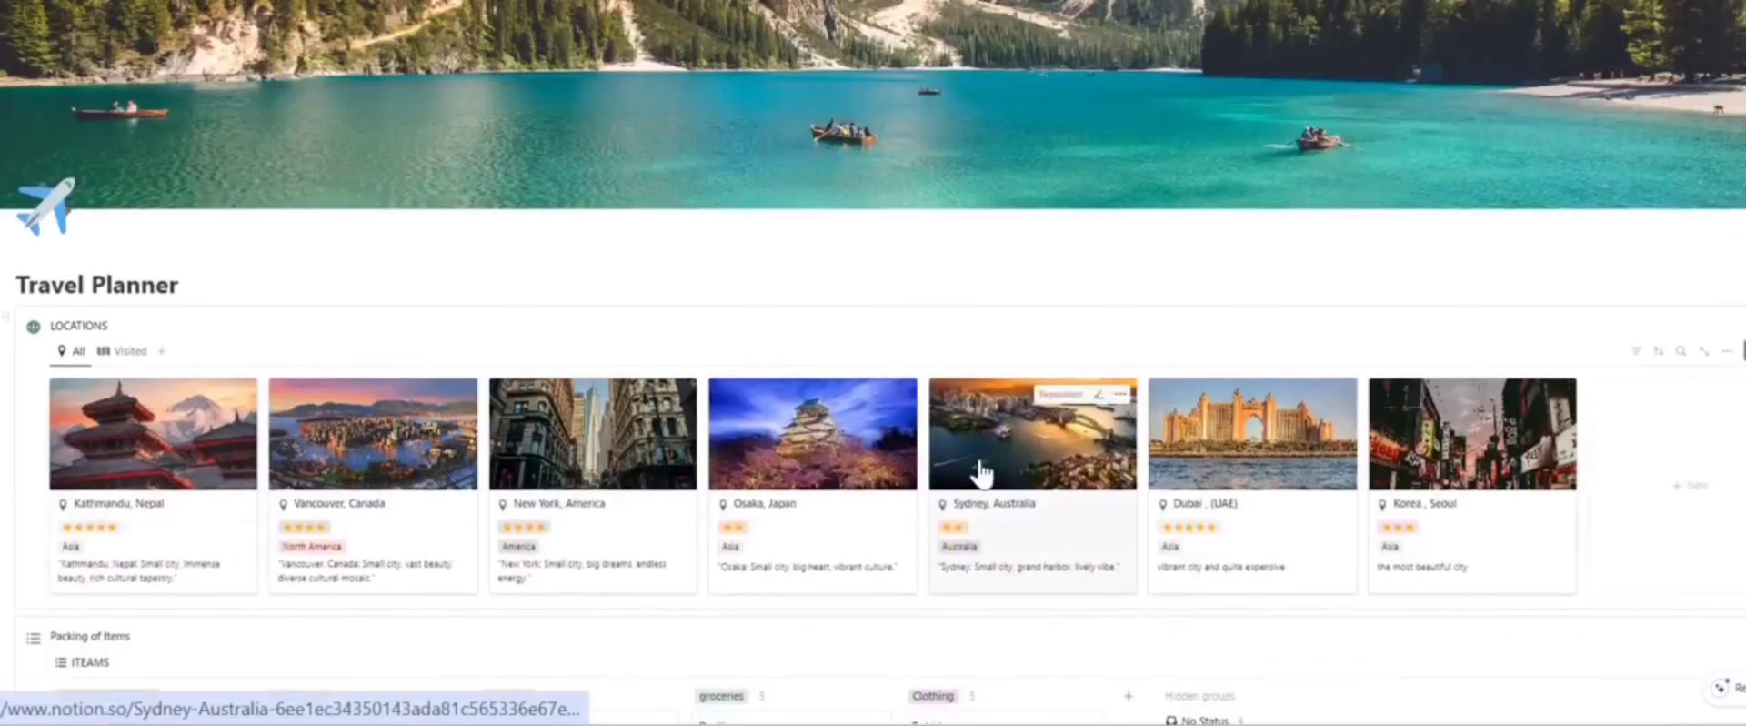
pyautogui.scroll(-2, 980, 473)
pyautogui.scroll(2, 974, 472)
pyautogui.scroll(-2, 977, 464)
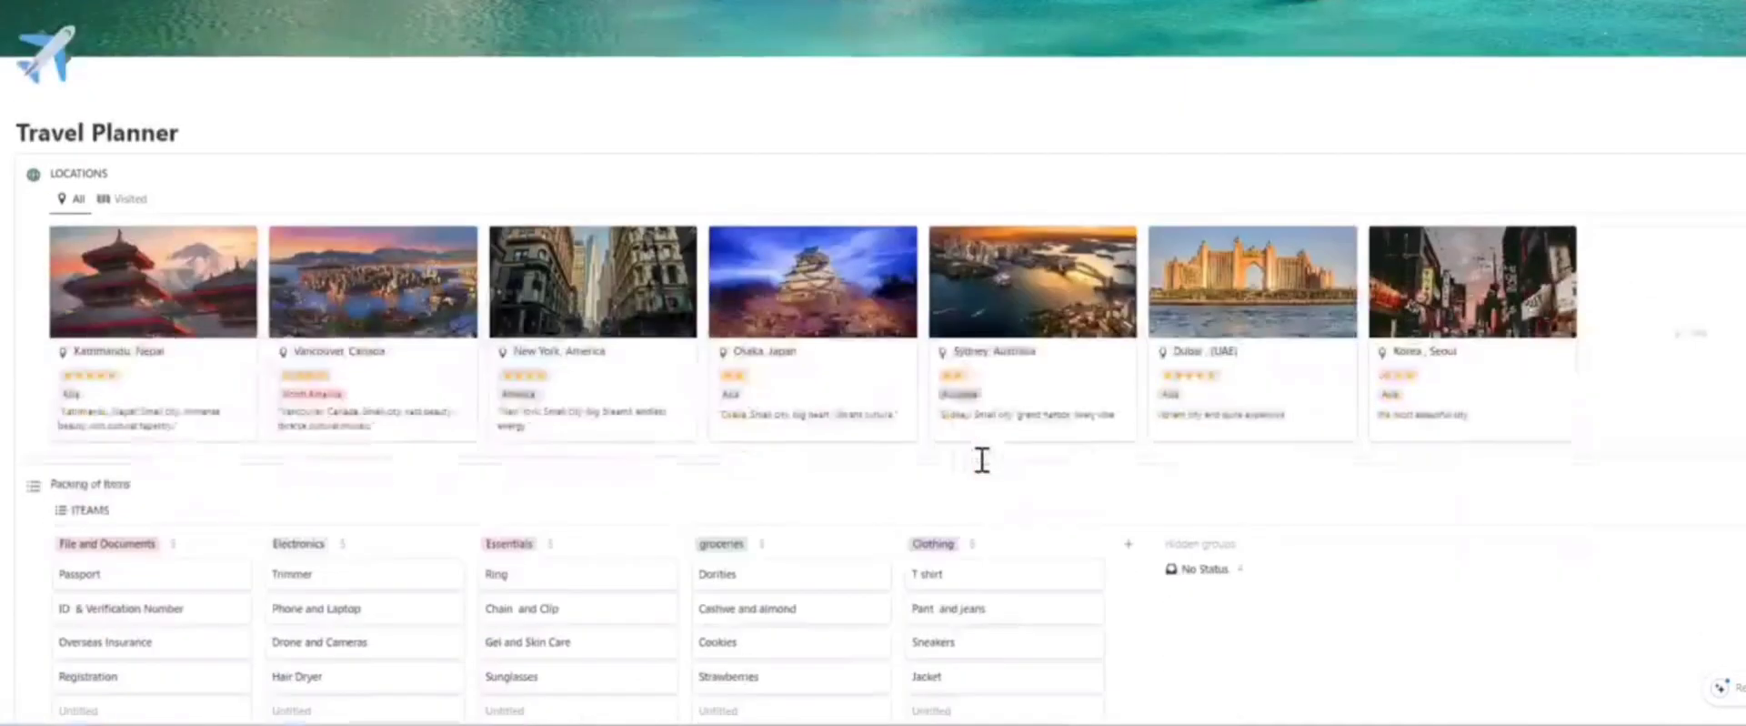
pyautogui.scroll(-2, 978, 456)
pyautogui.scroll(2, 982, 459)
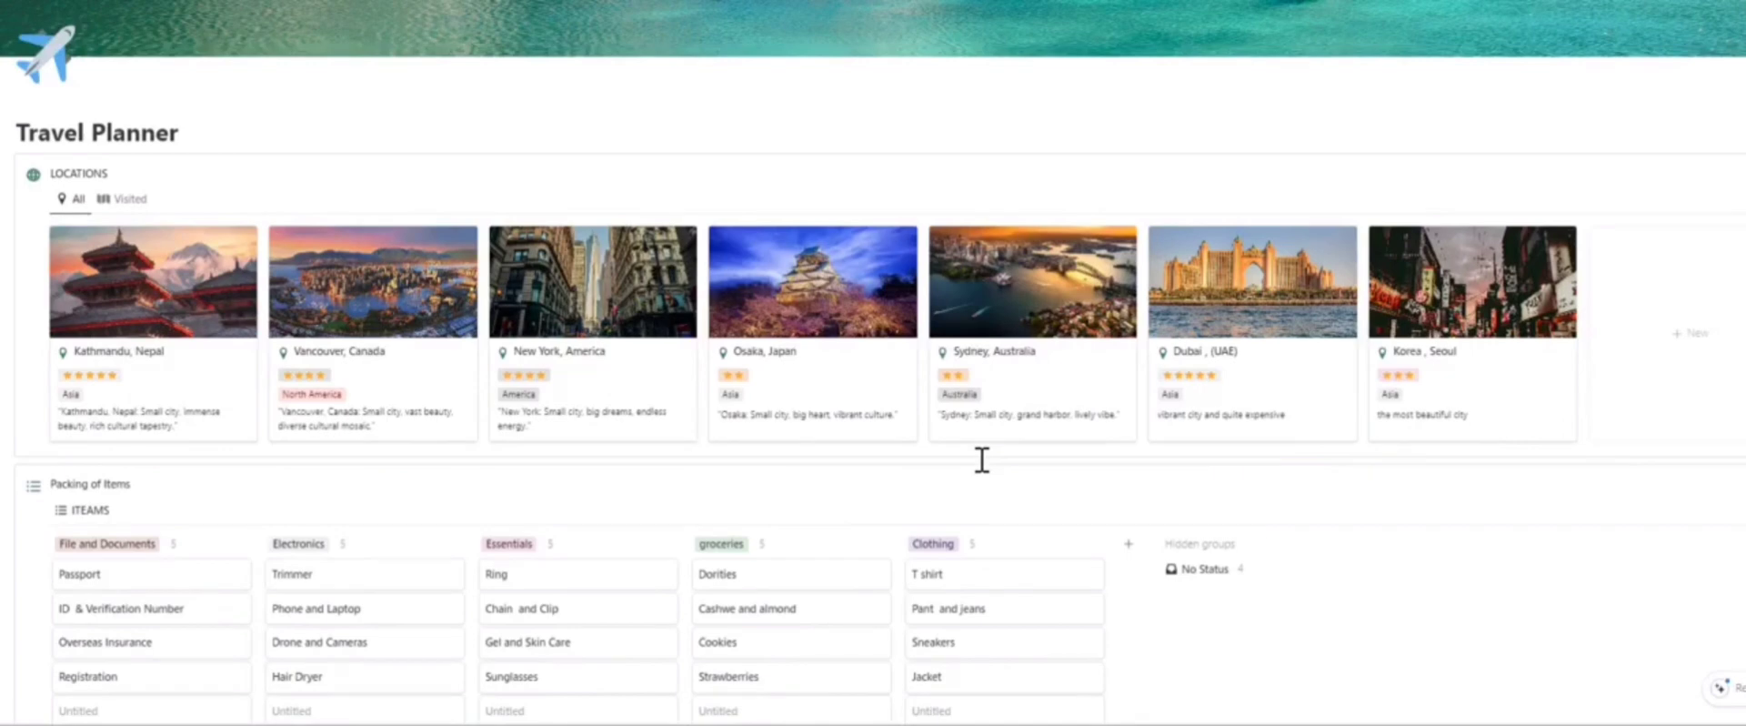
pyautogui.scroll(-2, 980, 457)
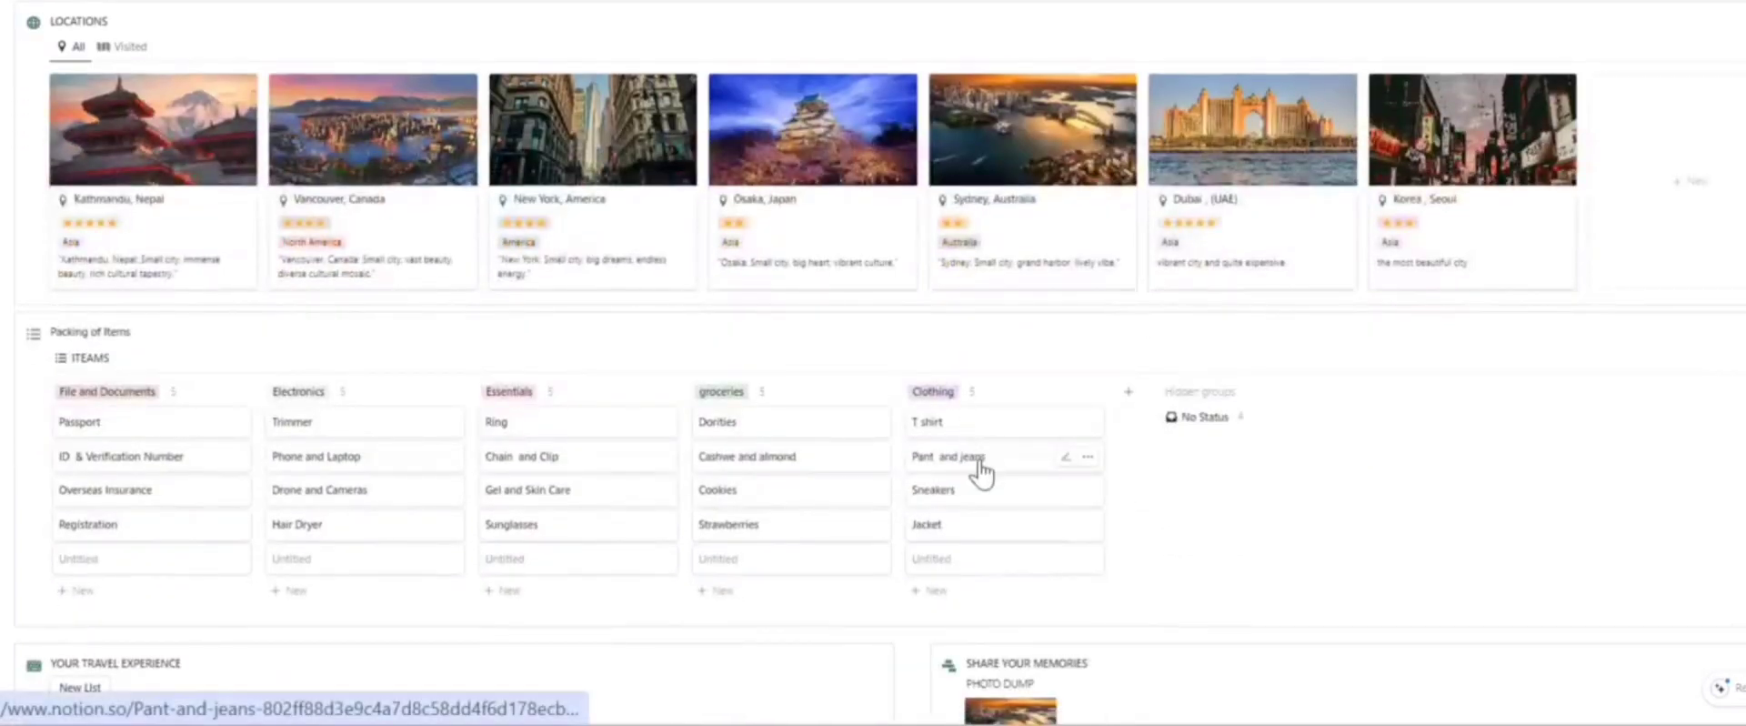
pyautogui.scroll(2, 854, 228)
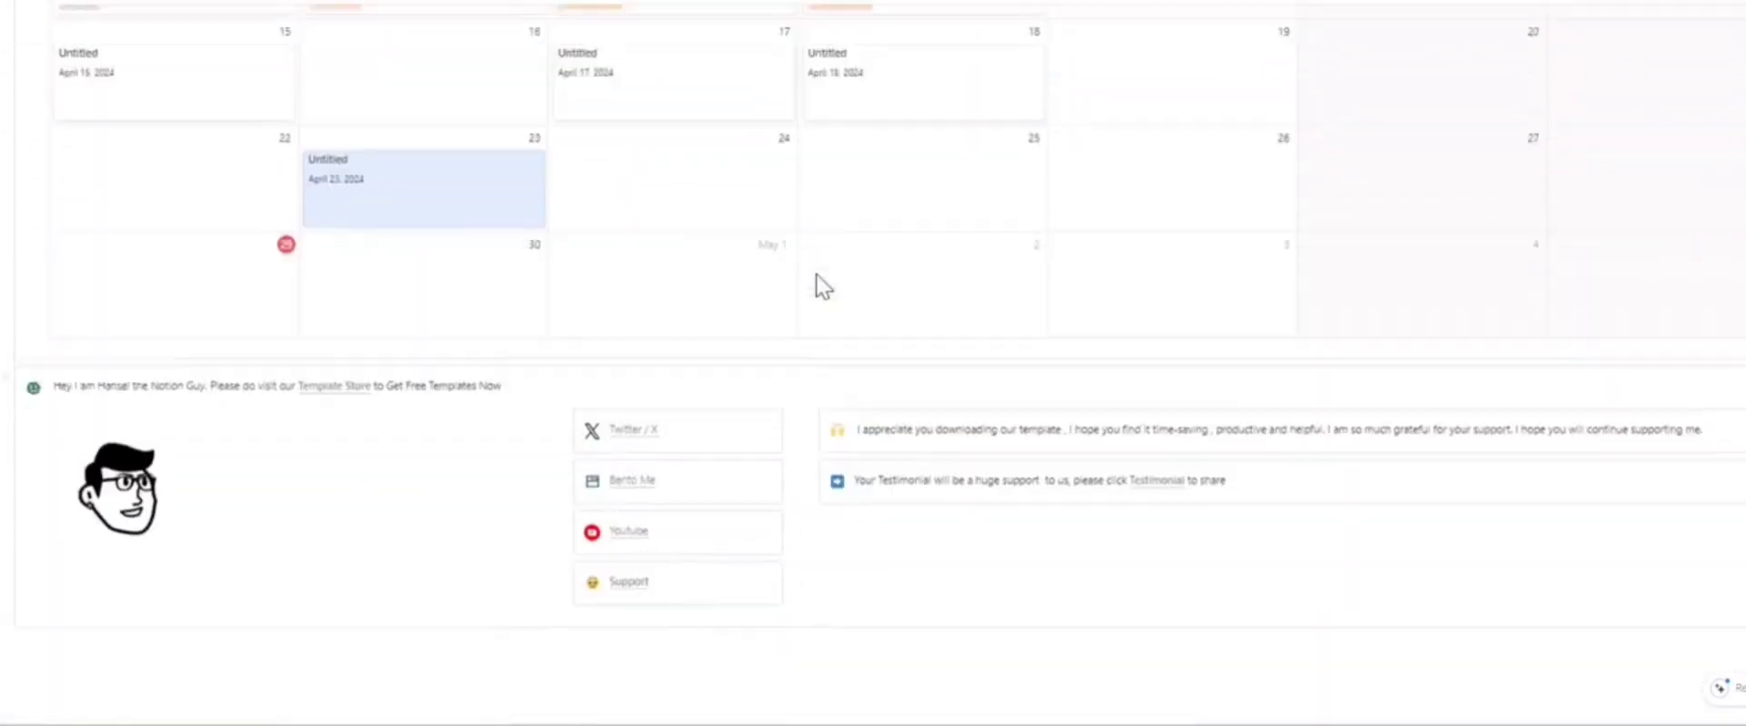
pyautogui.scroll(7, 764, 295)
pyautogui.scroll(4, 727, 312)
pyautogui.scroll(5, 740, 318)
pyautogui.scroll(6, 738, 323)
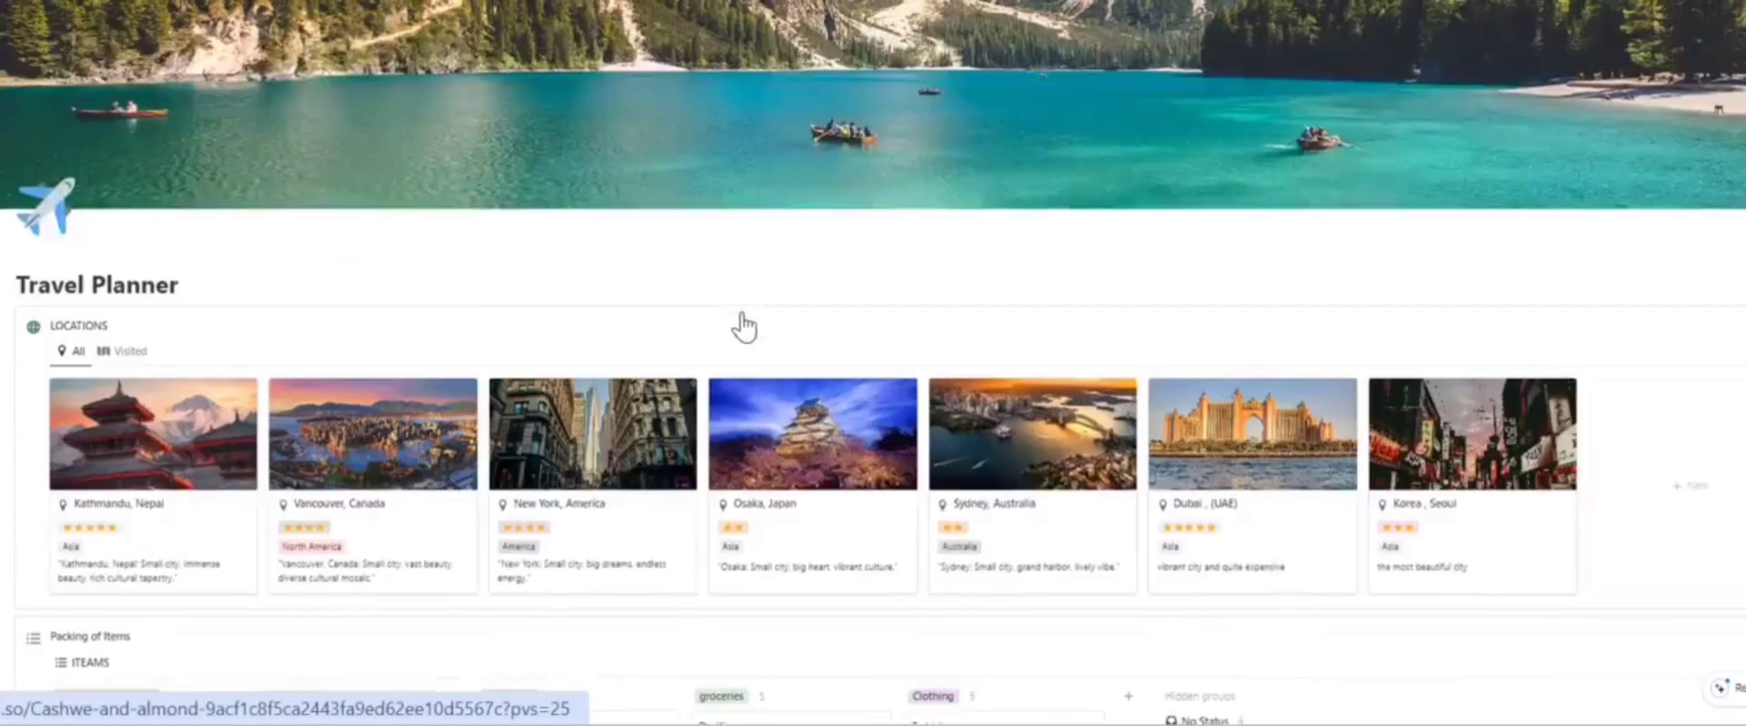
pyautogui.moveTo(832, 341)
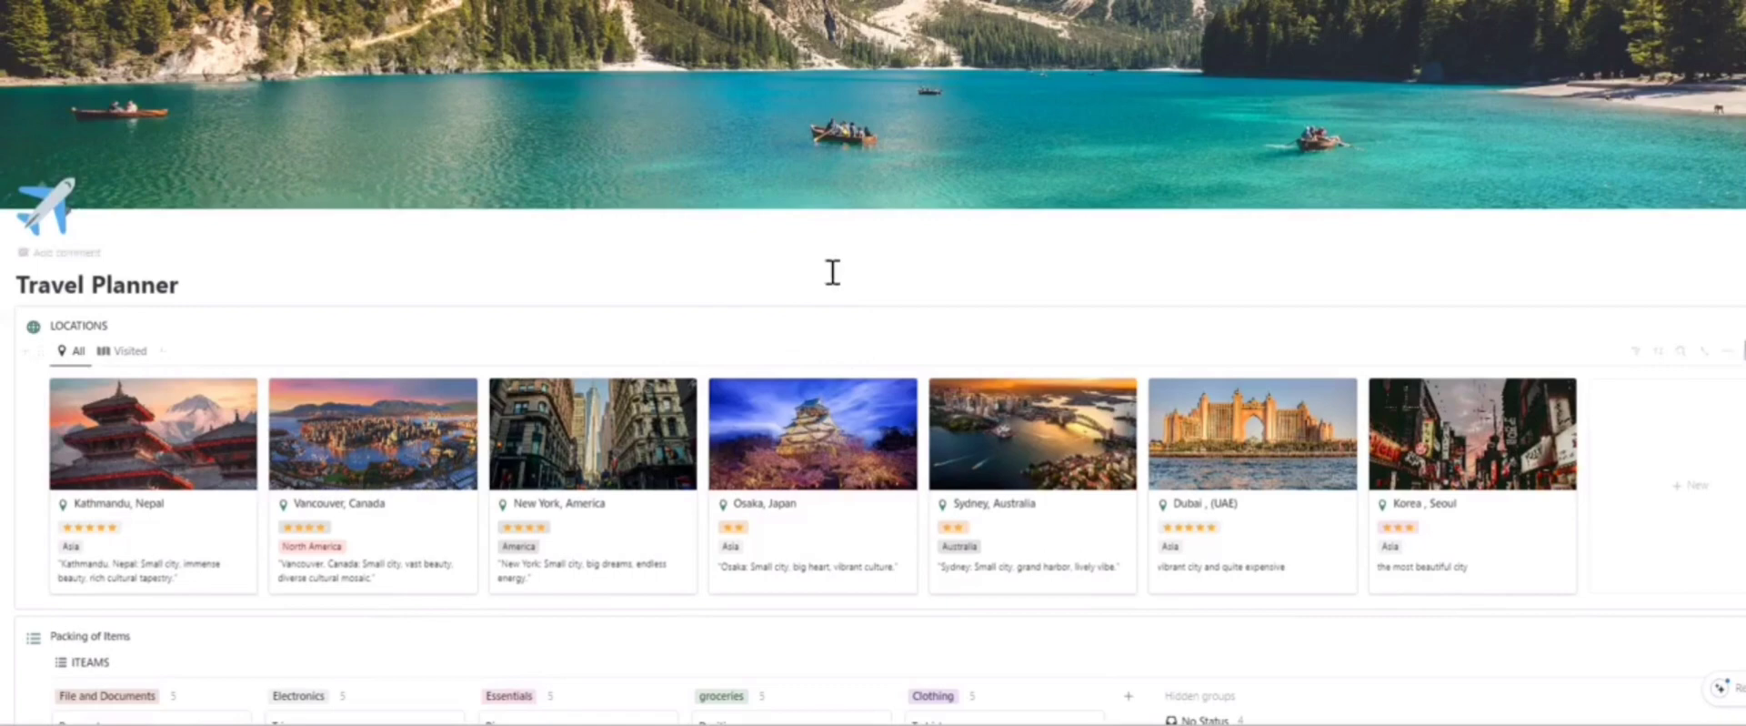
pyautogui.scroll(-2, 849, 279)
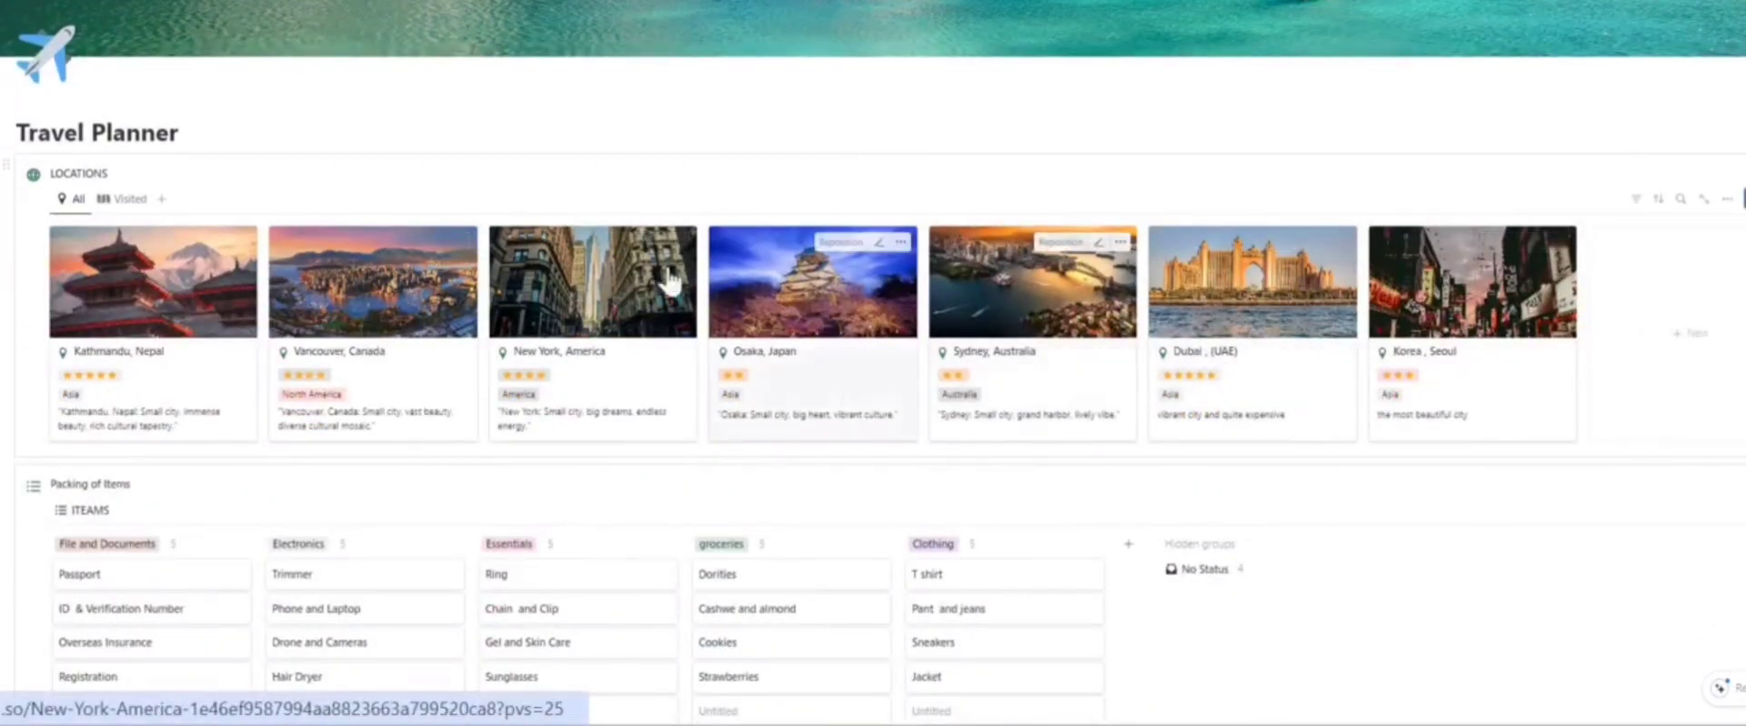
pyautogui.scroll(2, 764, 264)
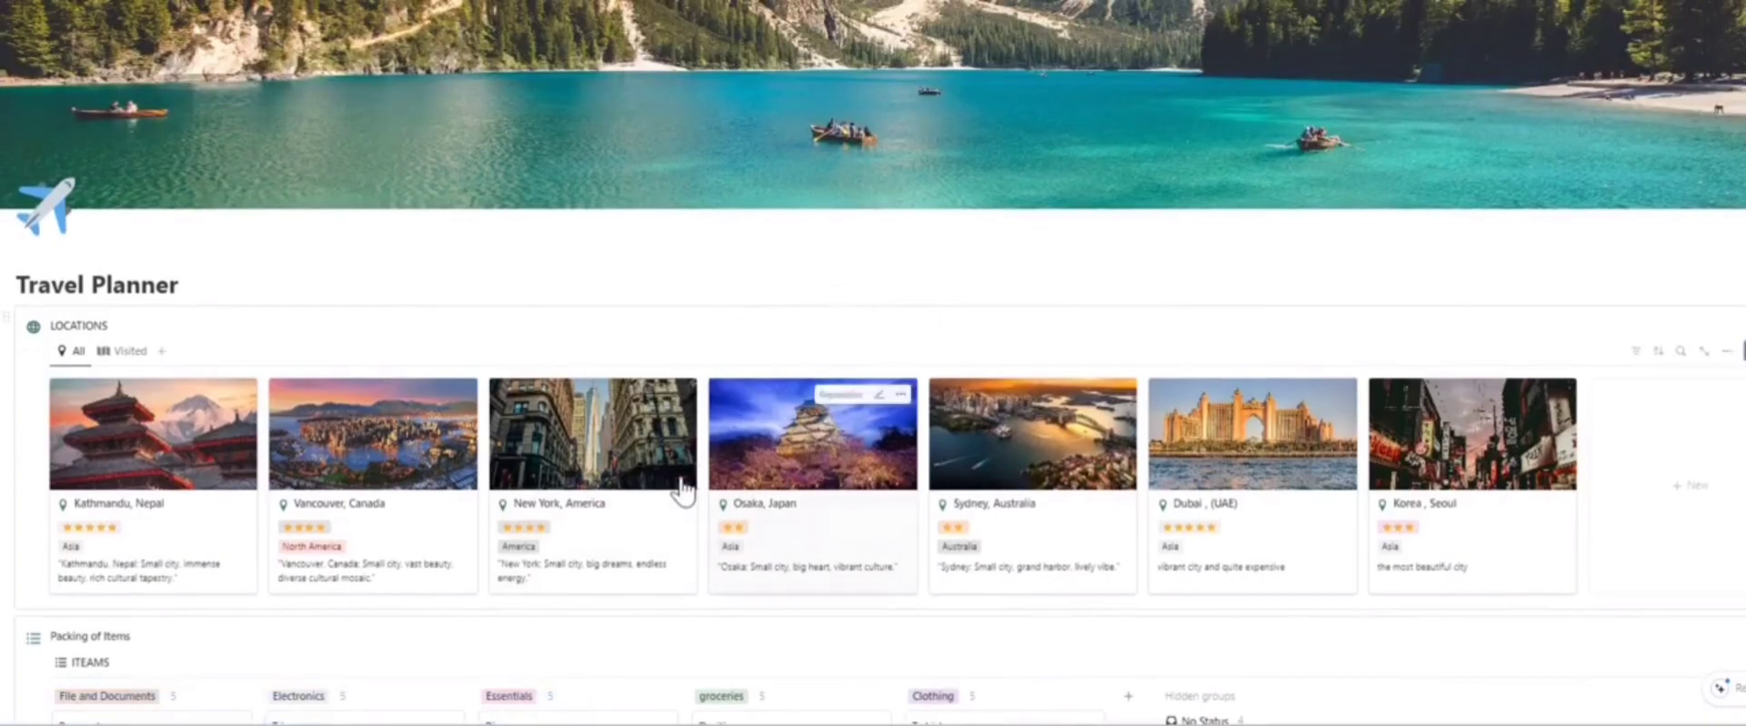